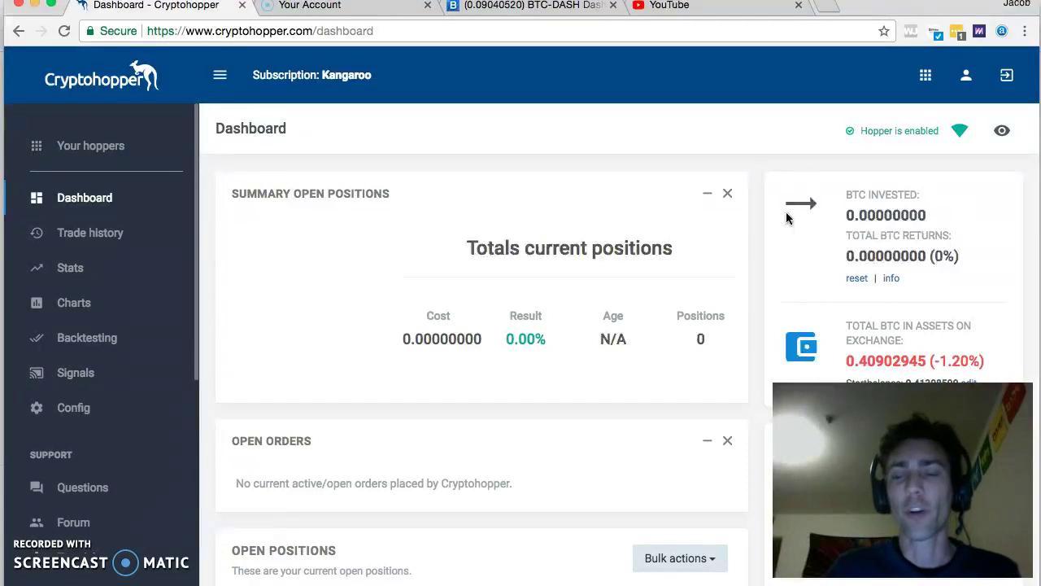
# Browse the Bittrex Signal Hopper page, scrolling down and back up to the top
pyautogui.click(782, 217)
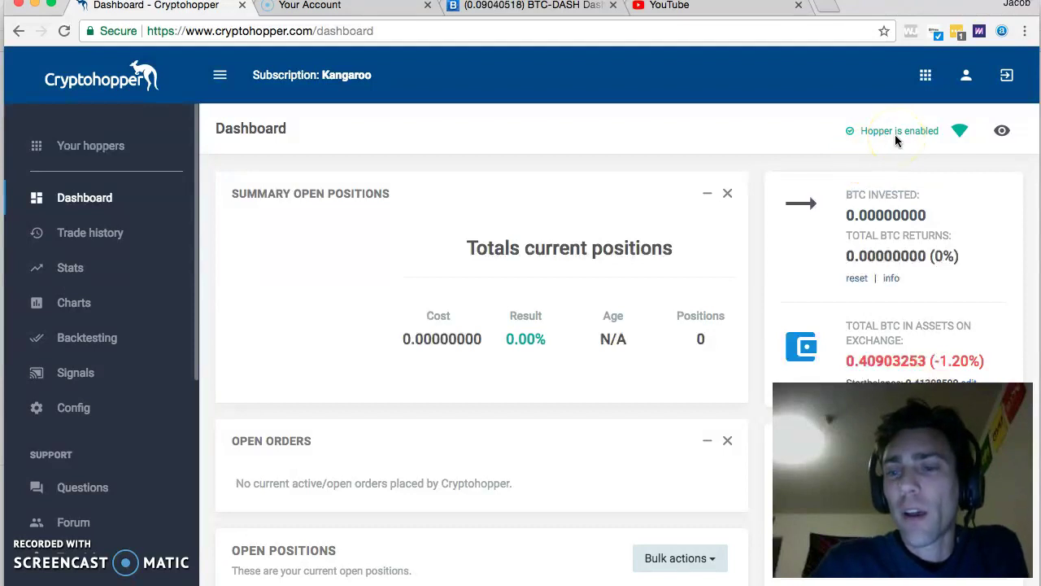
pyautogui.scroll(-15, 907, 223)
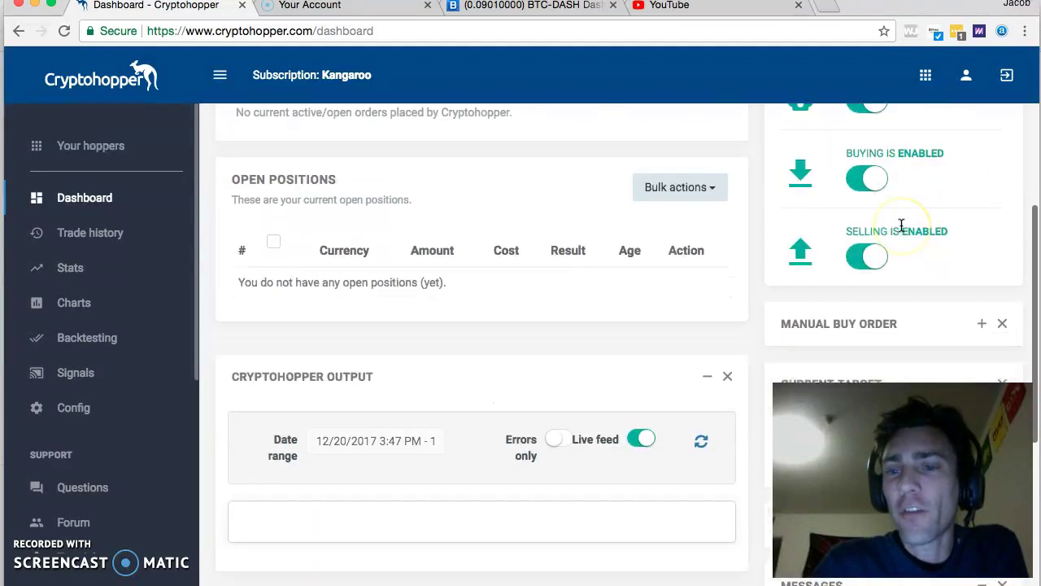
pyautogui.scroll(-5, 901, 226)
pyautogui.scroll(5, 898, 225)
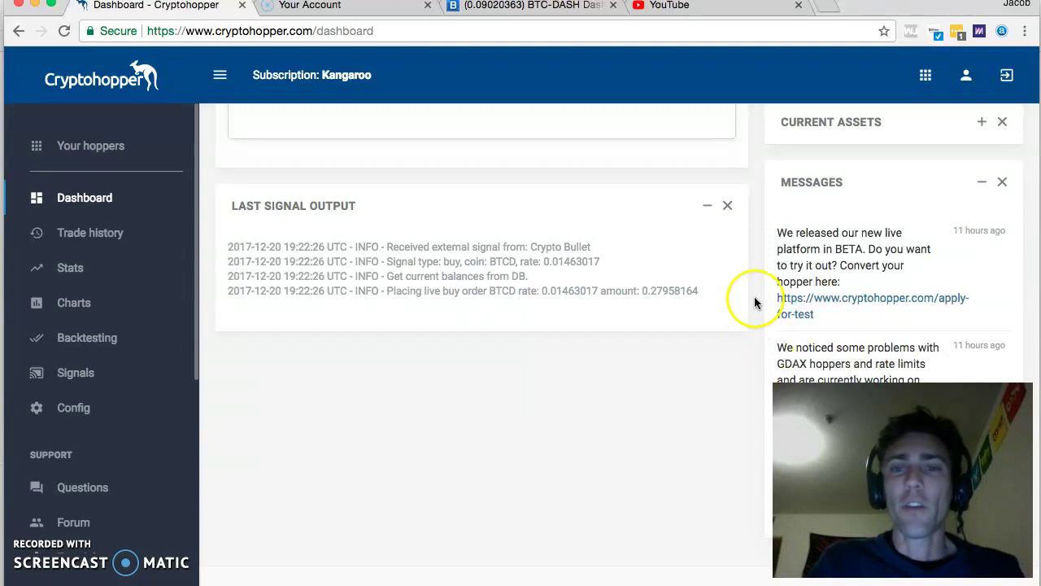
pyautogui.scroll(5, 755, 303)
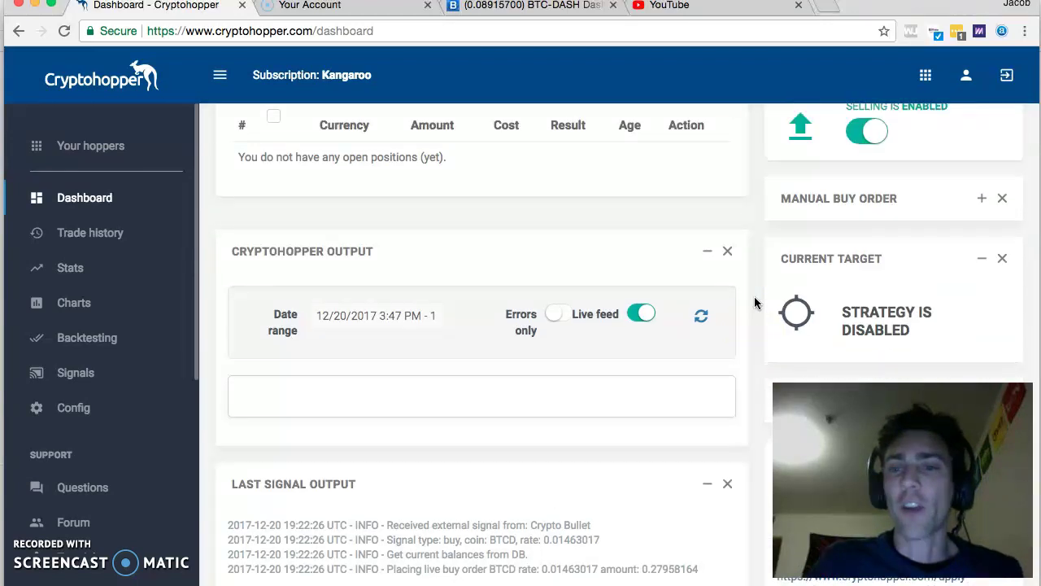
pyautogui.scroll(2, 755, 302)
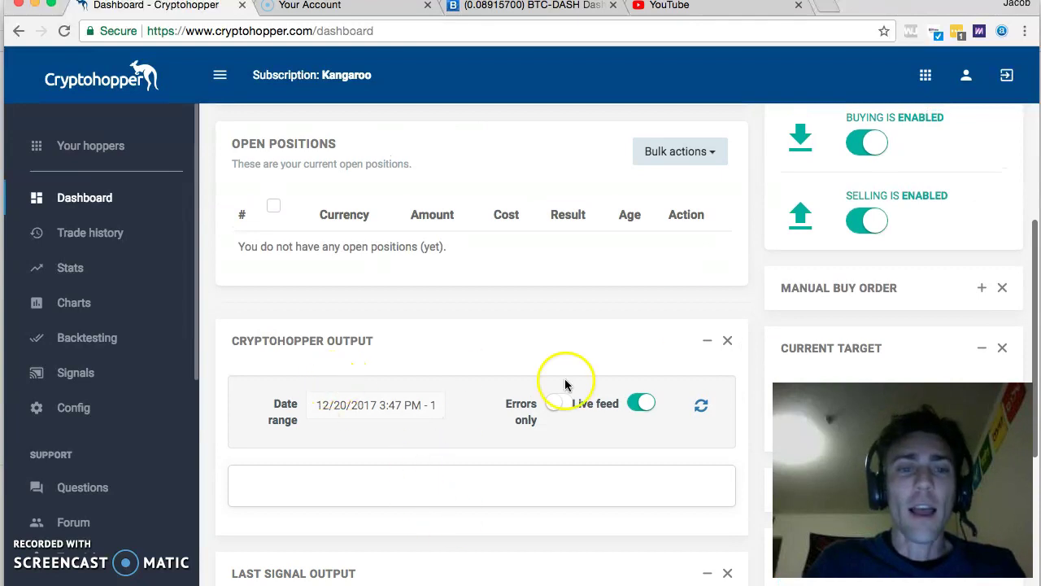
pyautogui.scroll(6, 756, 325)
pyautogui.scroll(2, 757, 325)
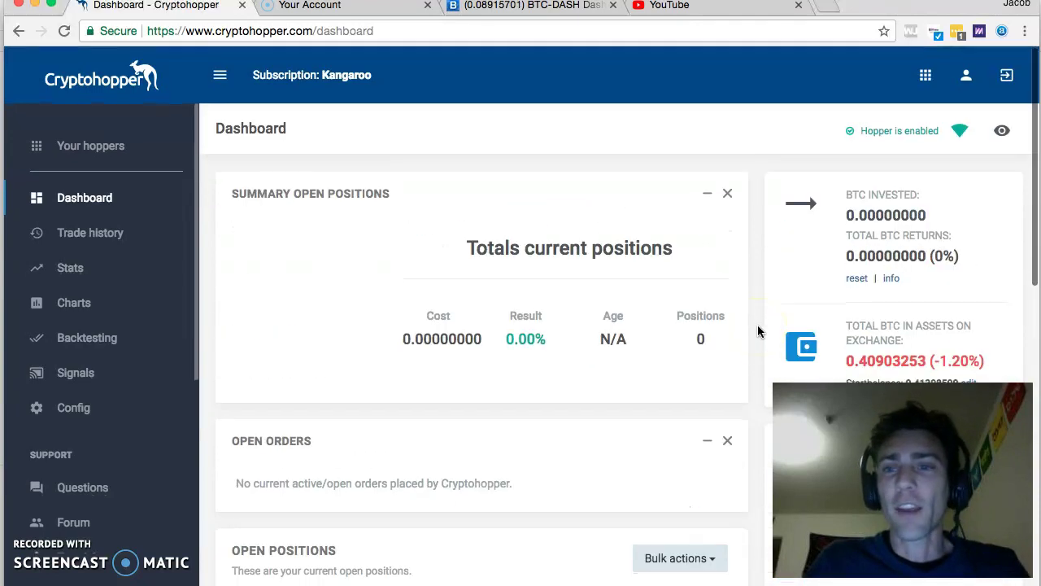
# Check the Baseconfig: stop-loss 1, trailing stop-loss 1 armed at 2, trailing-only enabled
pyautogui.click(80, 420)
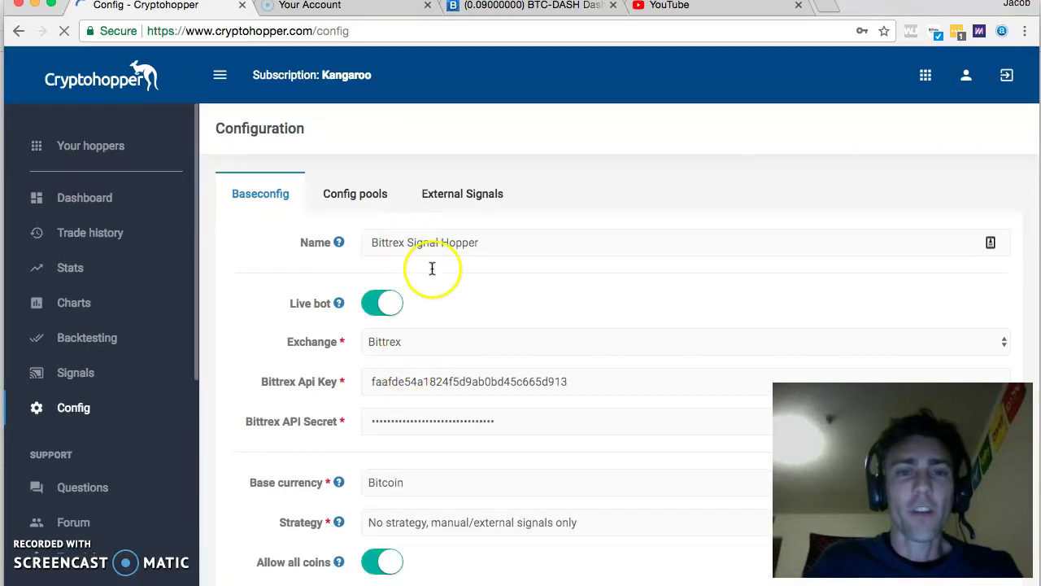
pyautogui.scroll(-5, 455, 325)
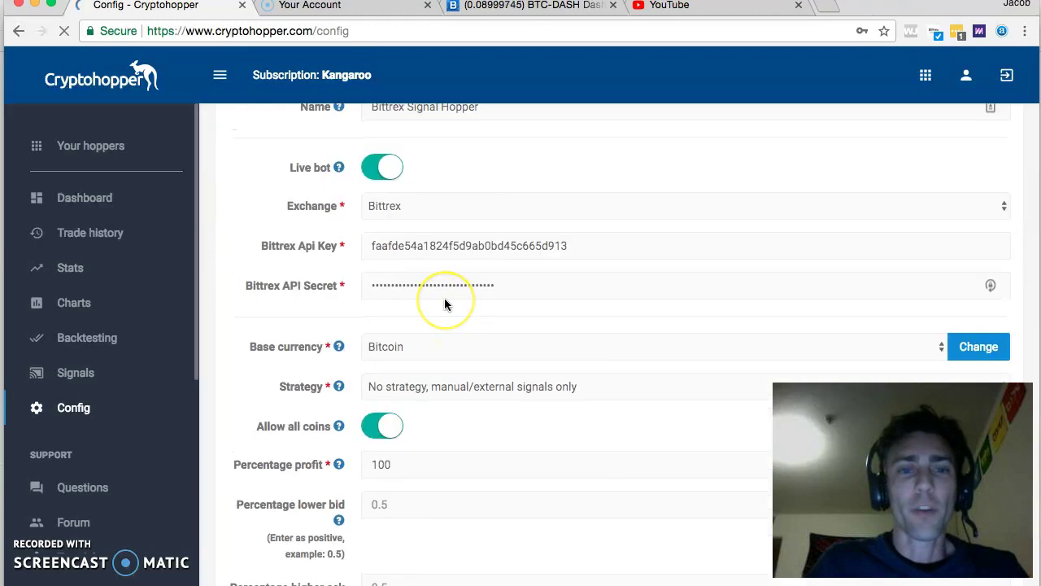
pyautogui.scroll(-1, 445, 304)
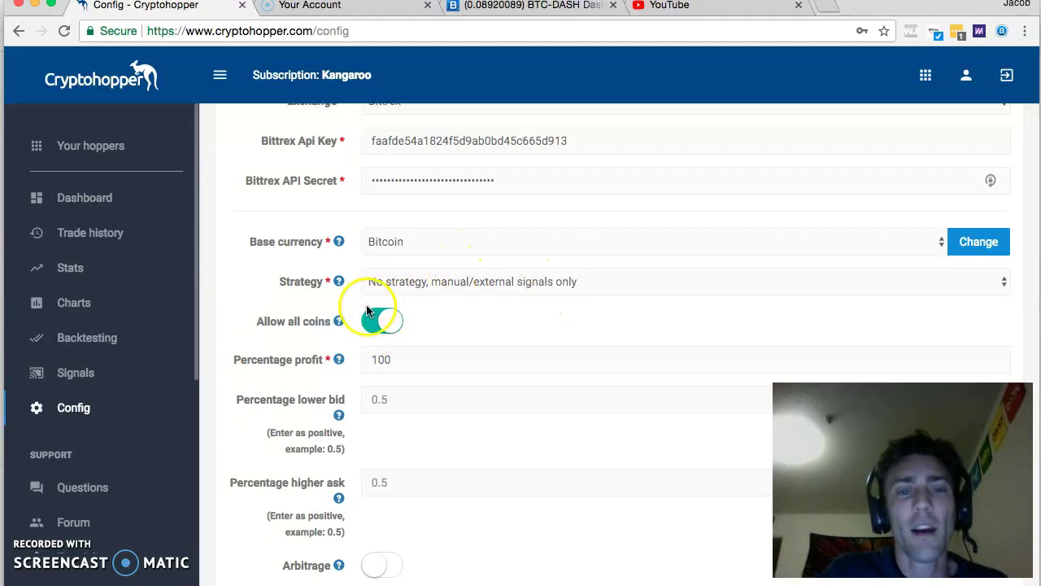
pyautogui.scroll(-2, 453, 314)
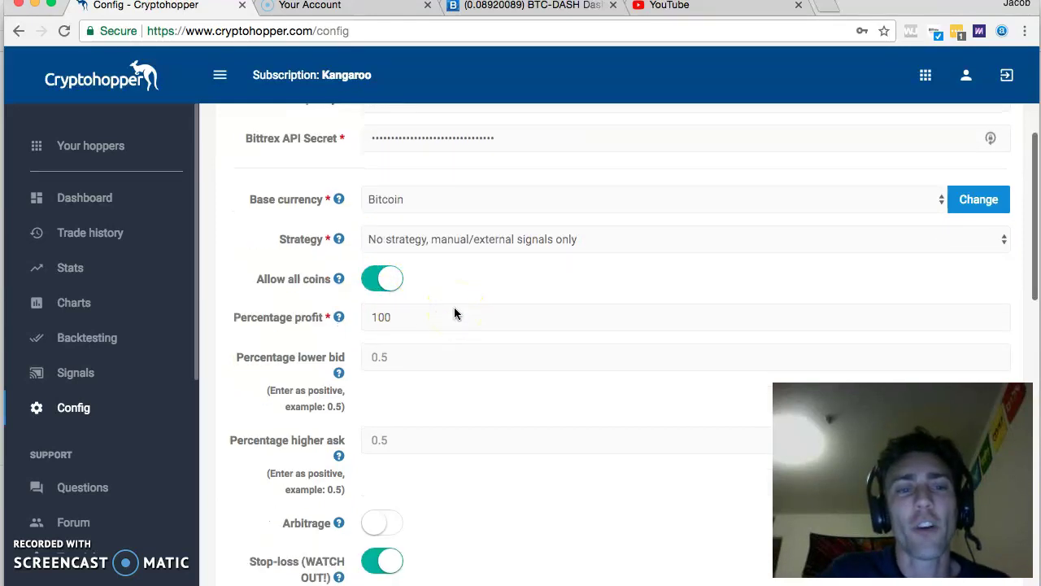
pyautogui.scroll(-2, 458, 312)
pyautogui.scroll(-2, 452, 309)
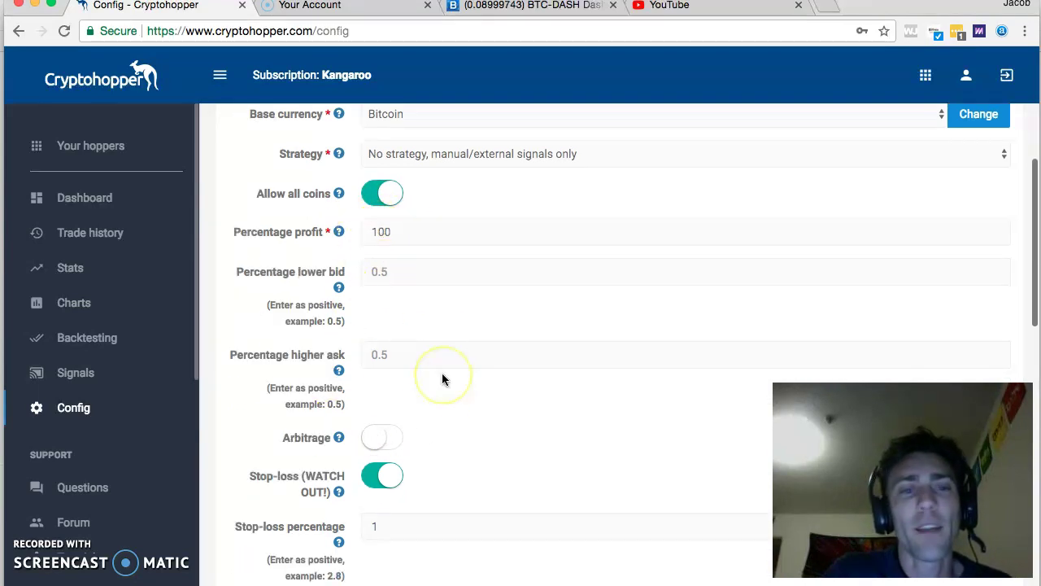
pyautogui.scroll(-2, 442, 372)
pyautogui.scroll(-3, 393, 279)
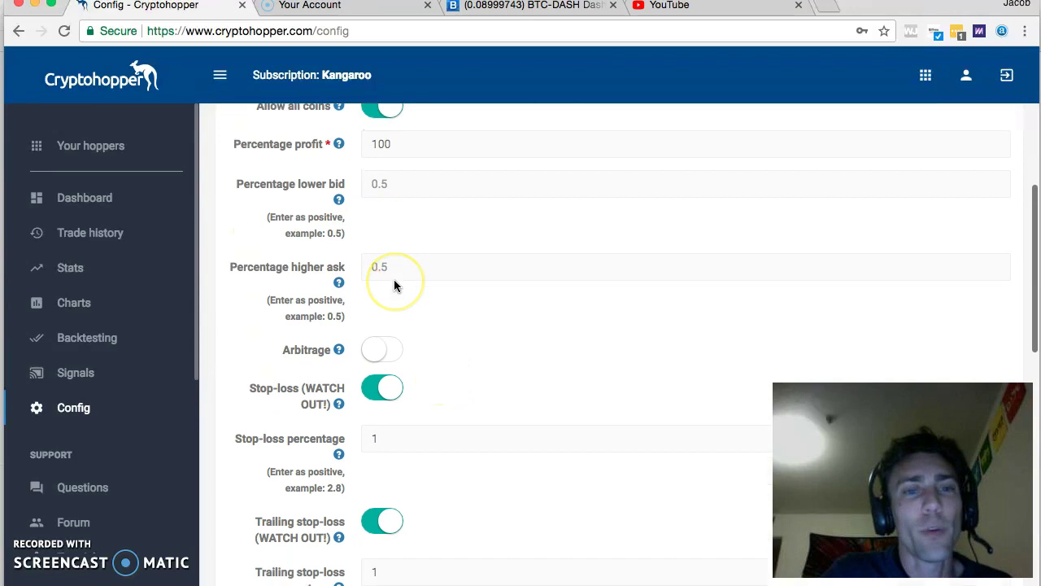
pyautogui.scroll(-5, 393, 281)
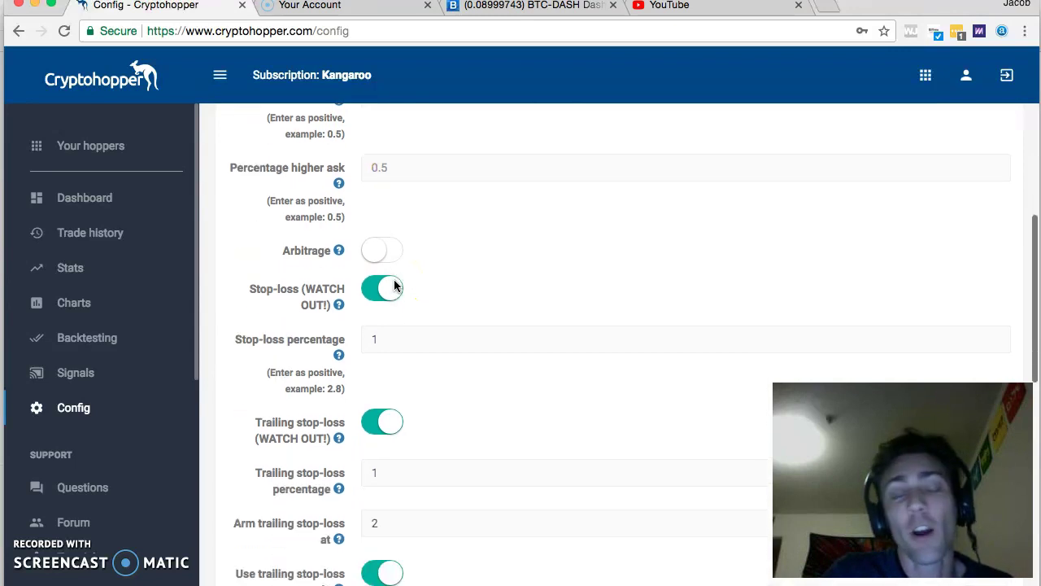
pyautogui.scroll(-3, 489, 272)
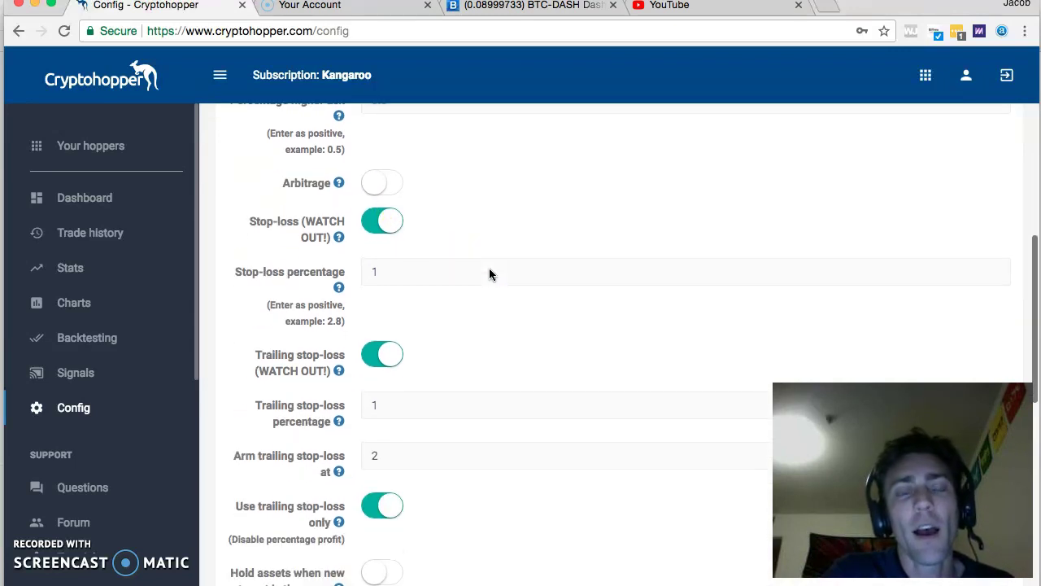
pyautogui.scroll(-1, 488, 273)
pyautogui.click(301, 190)
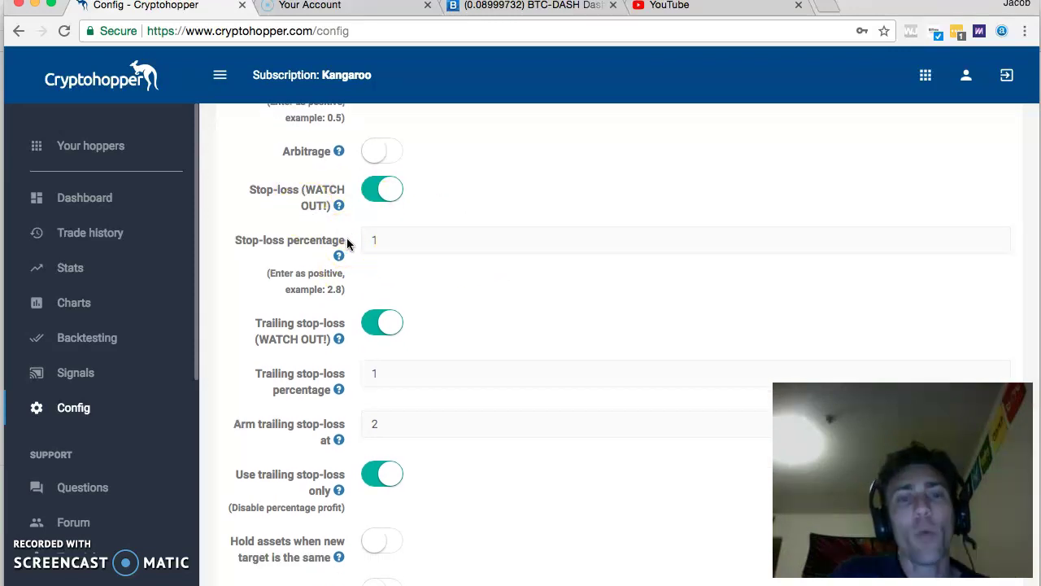
pyautogui.click(417, 394)
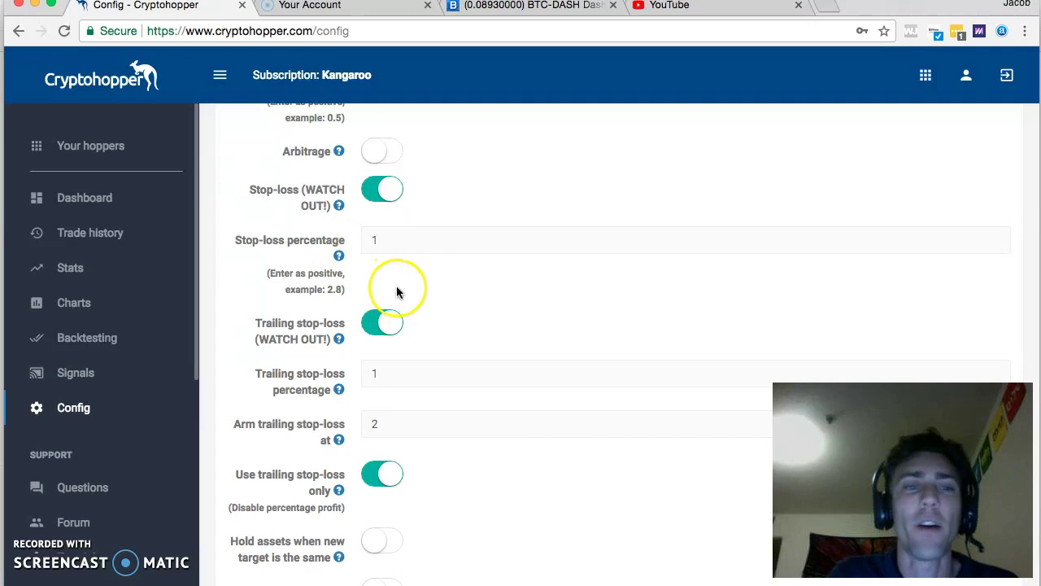
pyautogui.scroll(-5, 535, 312)
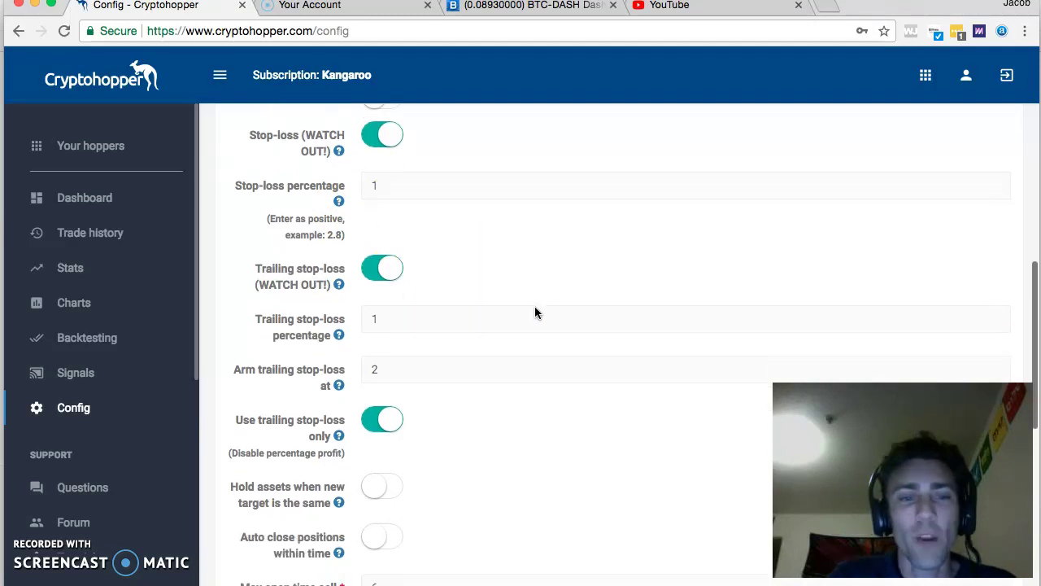
pyautogui.scroll(-3, 534, 312)
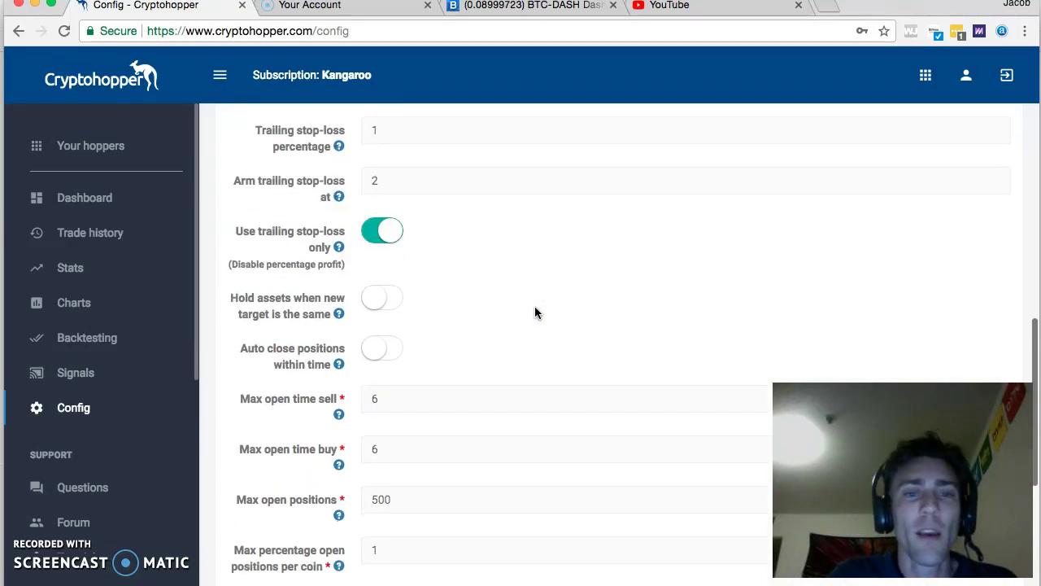
pyautogui.scroll(-2, 525, 302)
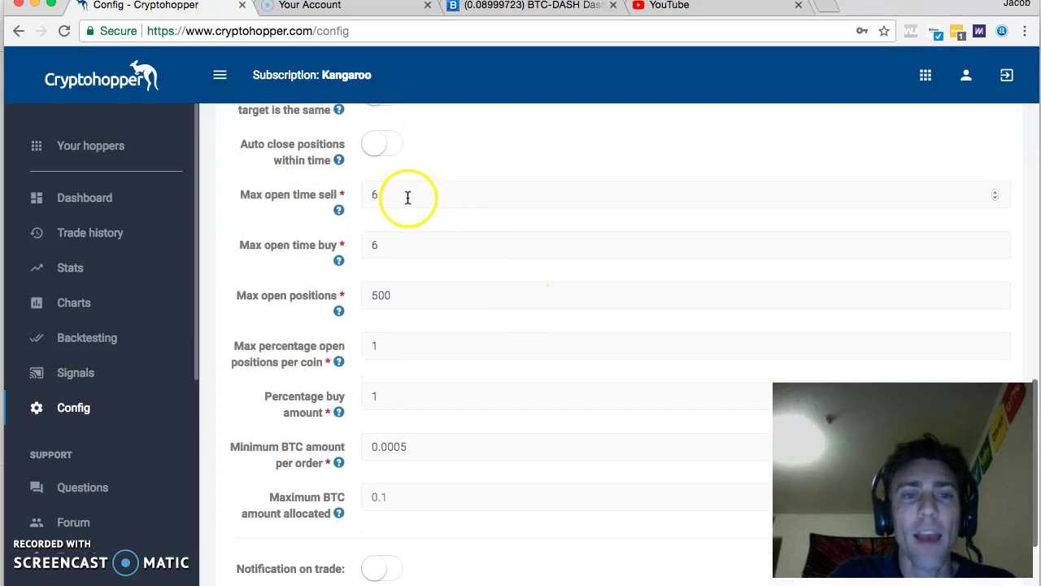
pyautogui.scroll(-2, 373, 197)
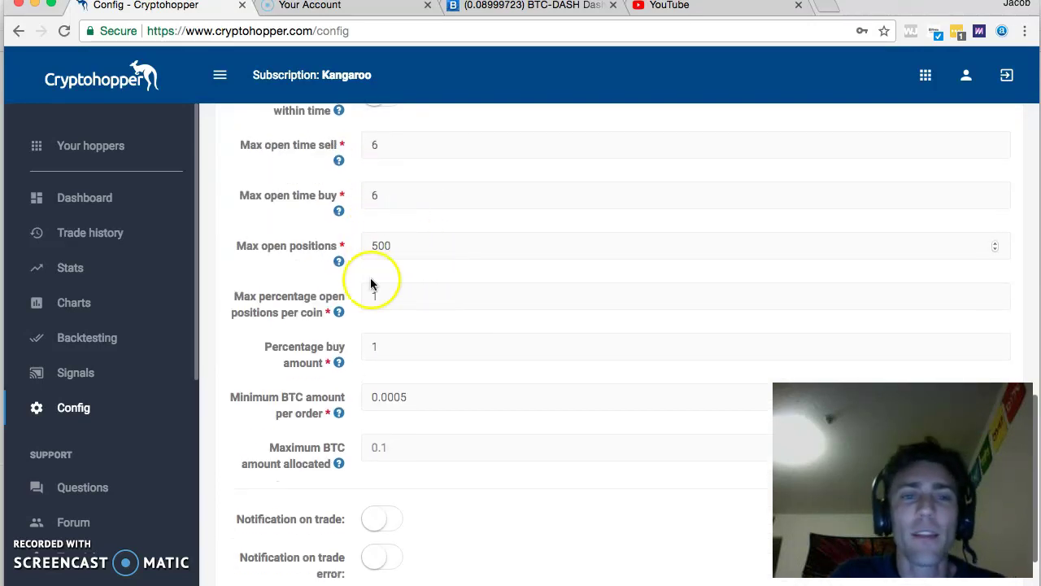
pyautogui.scroll(-1, 361, 170)
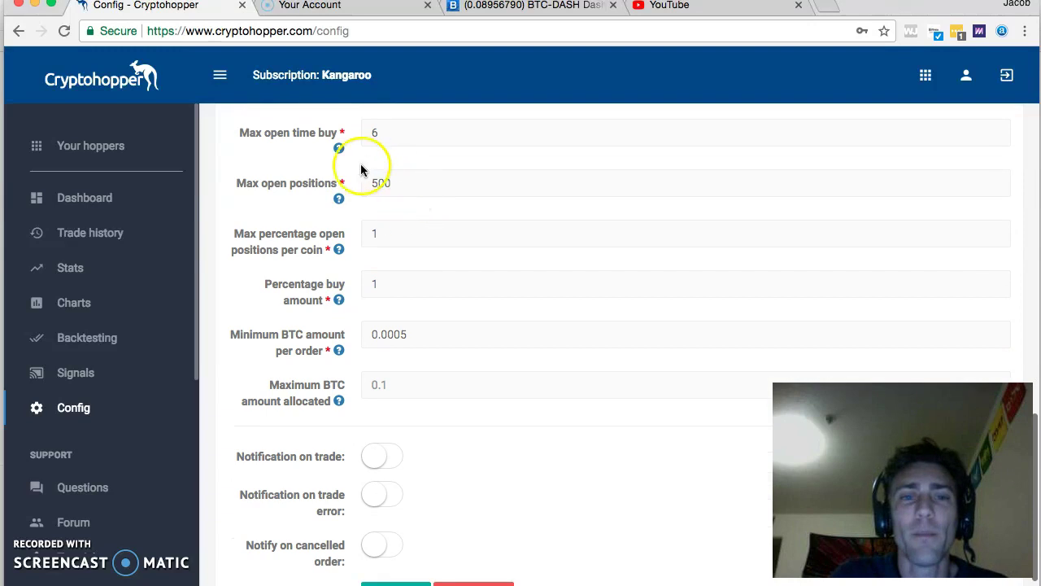
pyautogui.scroll(-1, 399, 319)
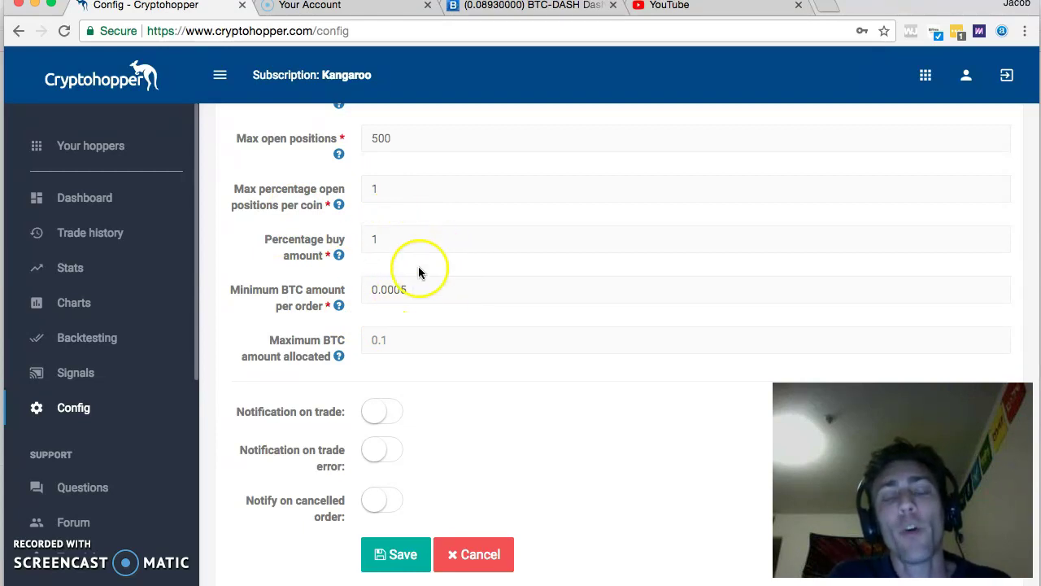
# Open the Coin pulse(alpha) report from the external signals subscriptions page
pyautogui.click(70, 378)
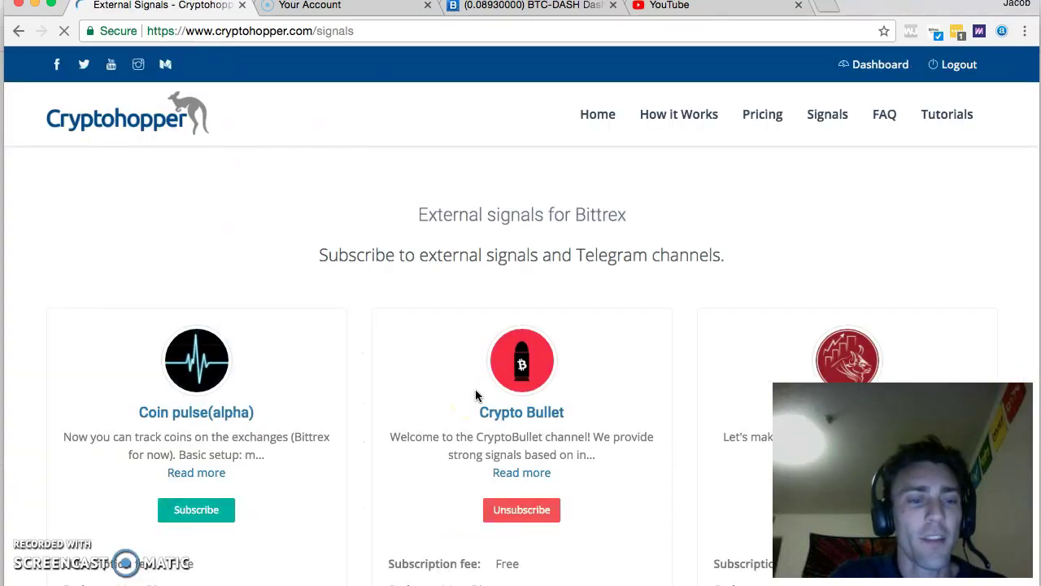
pyautogui.scroll(-5, 209, 318)
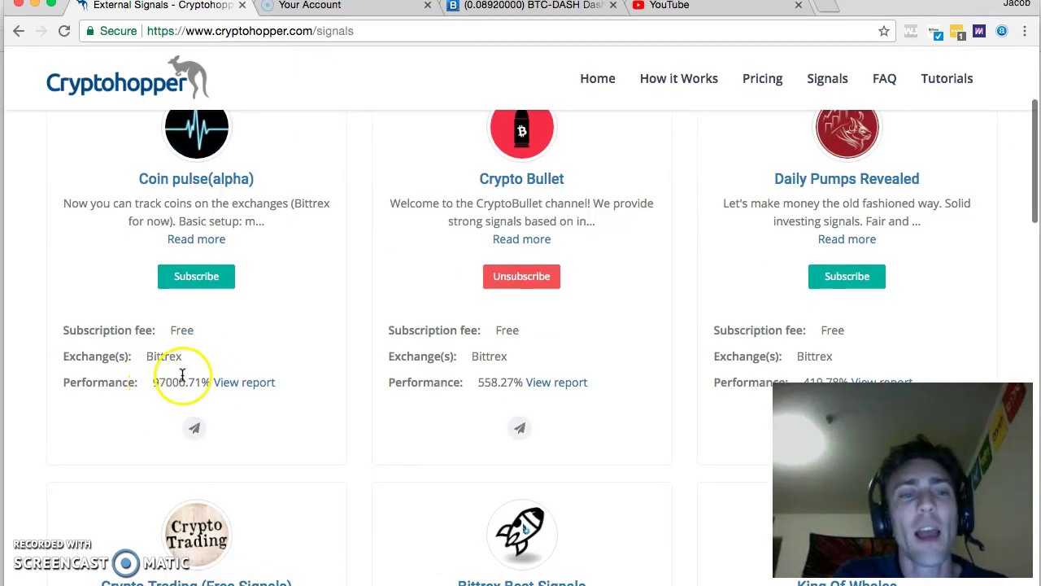
pyautogui.click(242, 382)
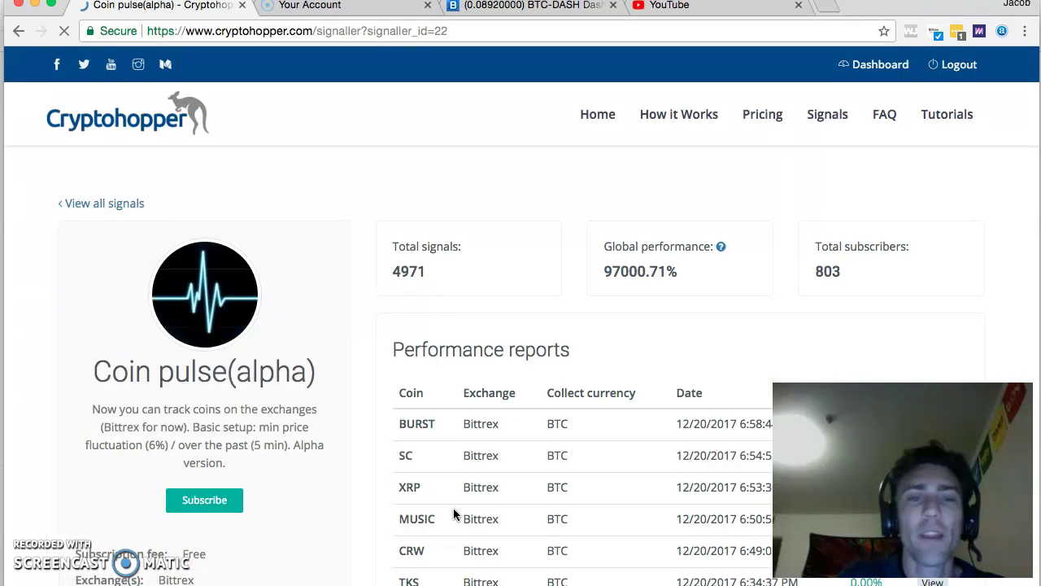
# Scroll the Coin pulse(alpha) performance reports table and back up to the 97000.71% summary
pyautogui.scroll(-3, 595, 393)
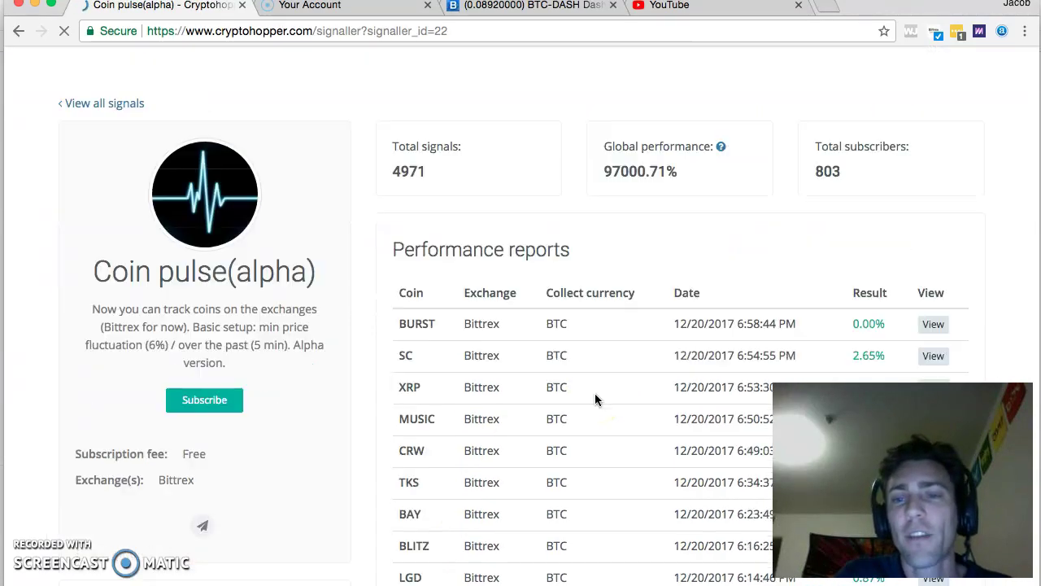
pyautogui.scroll(-2, 594, 393)
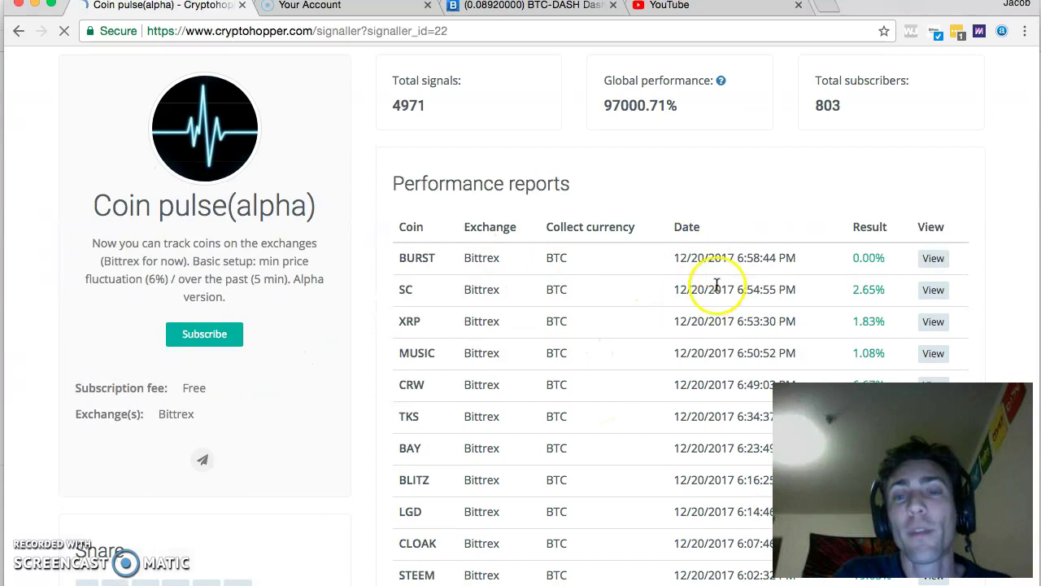
pyautogui.scroll(-1, 704, 257)
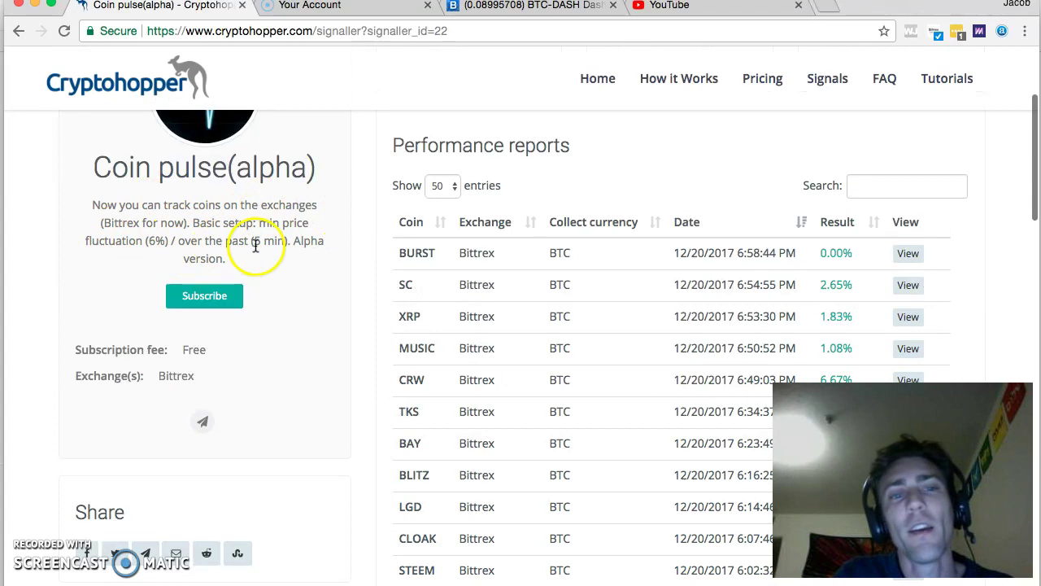
pyautogui.scroll(-4, 712, 318)
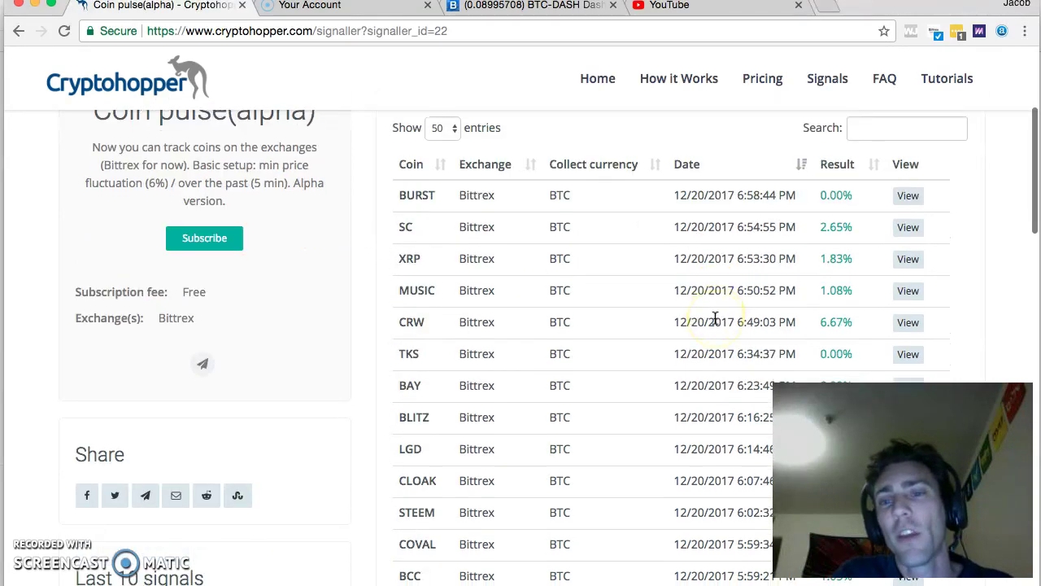
pyautogui.scroll(-8, 715, 317)
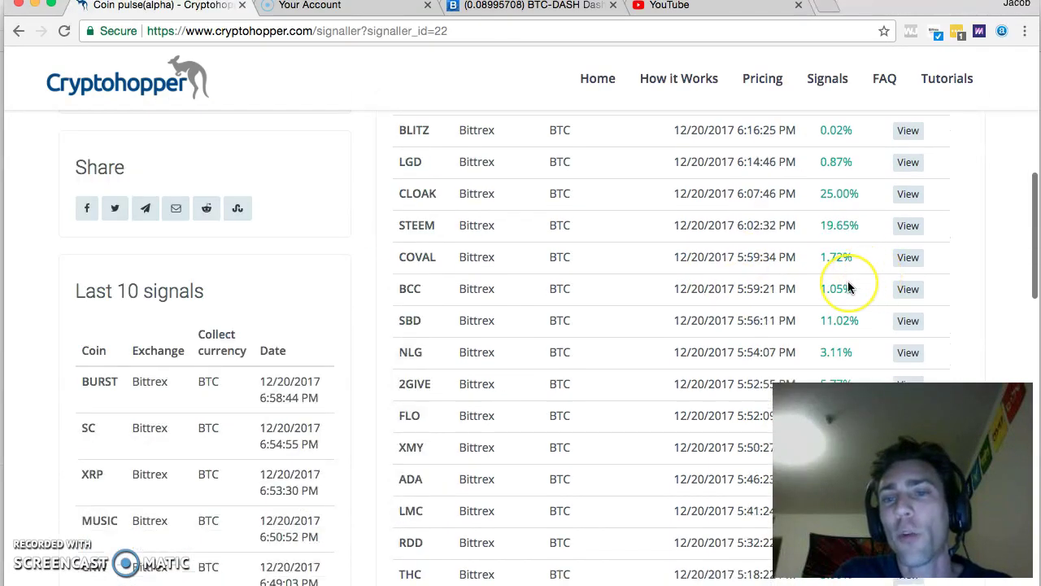
pyautogui.scroll(-10, 847, 286)
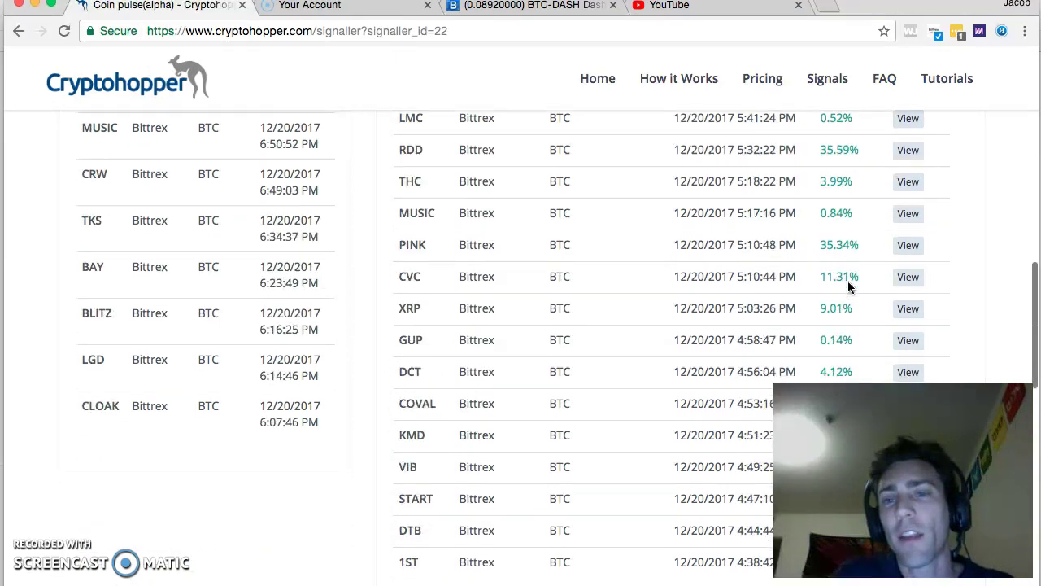
pyautogui.scroll(-10, 848, 280)
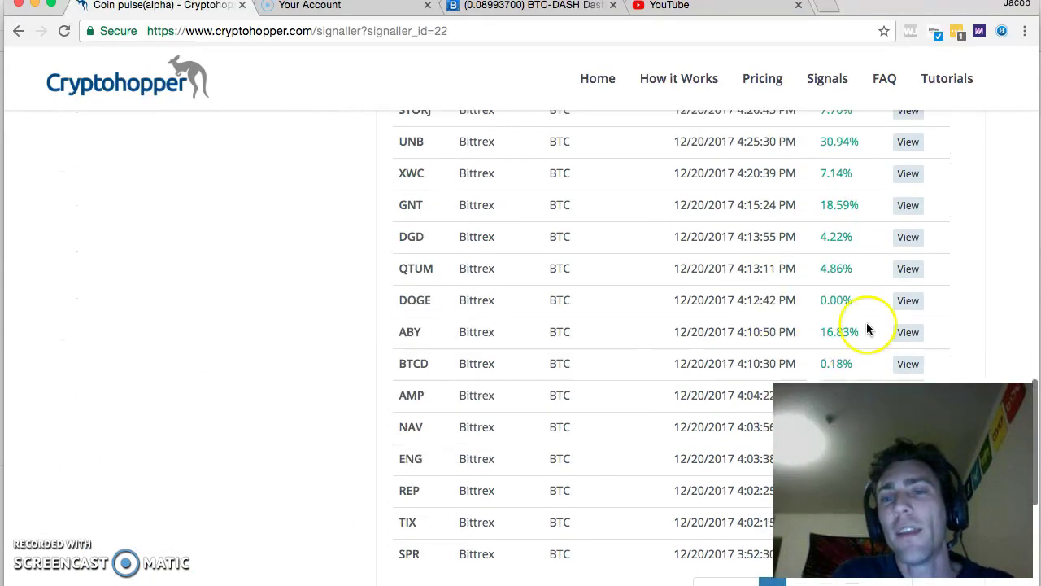
pyautogui.scroll(-4, 781, 363)
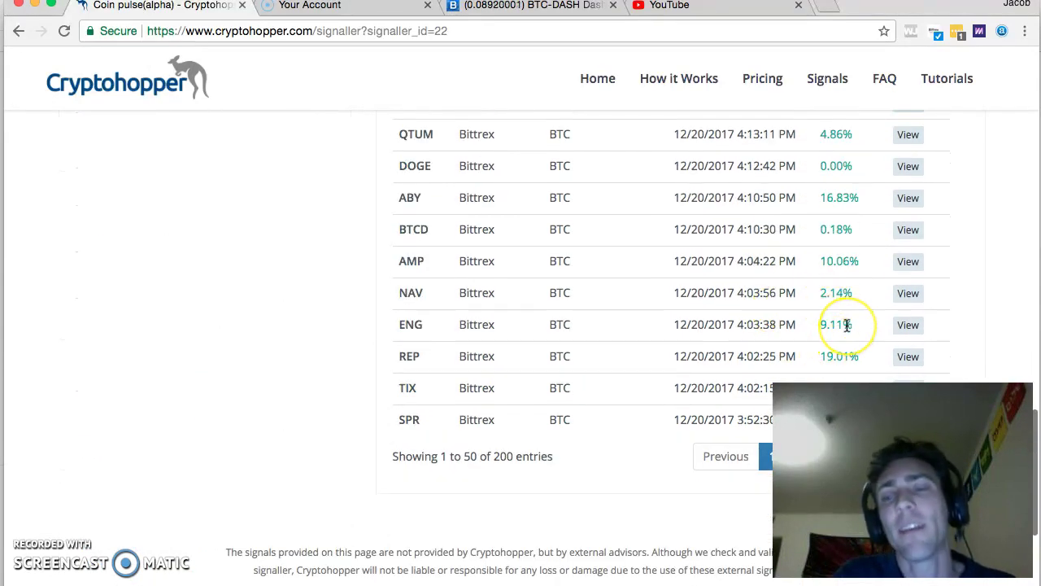
pyautogui.scroll(20, 847, 325)
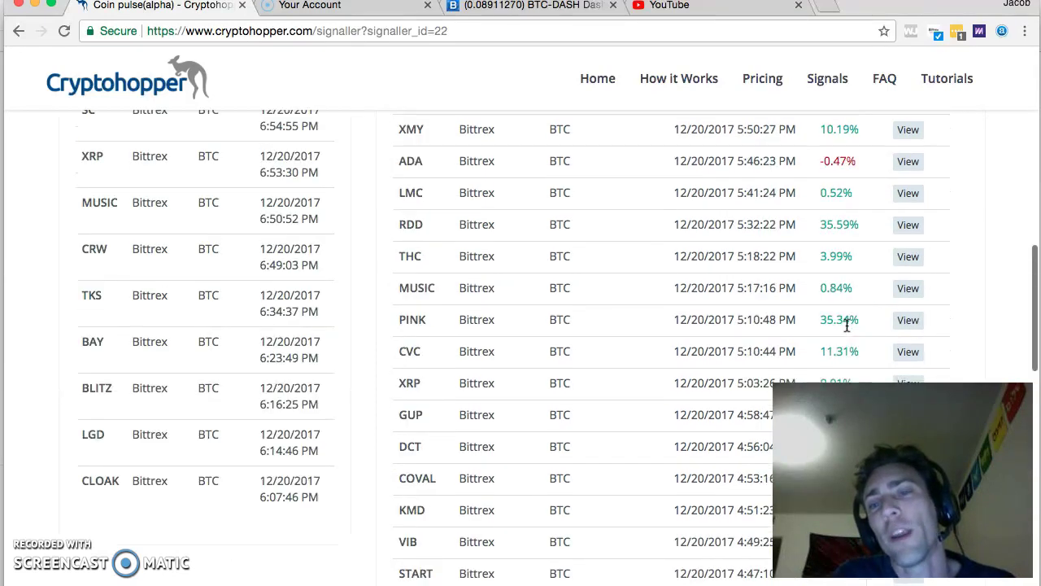
pyautogui.scroll(3, 846, 325)
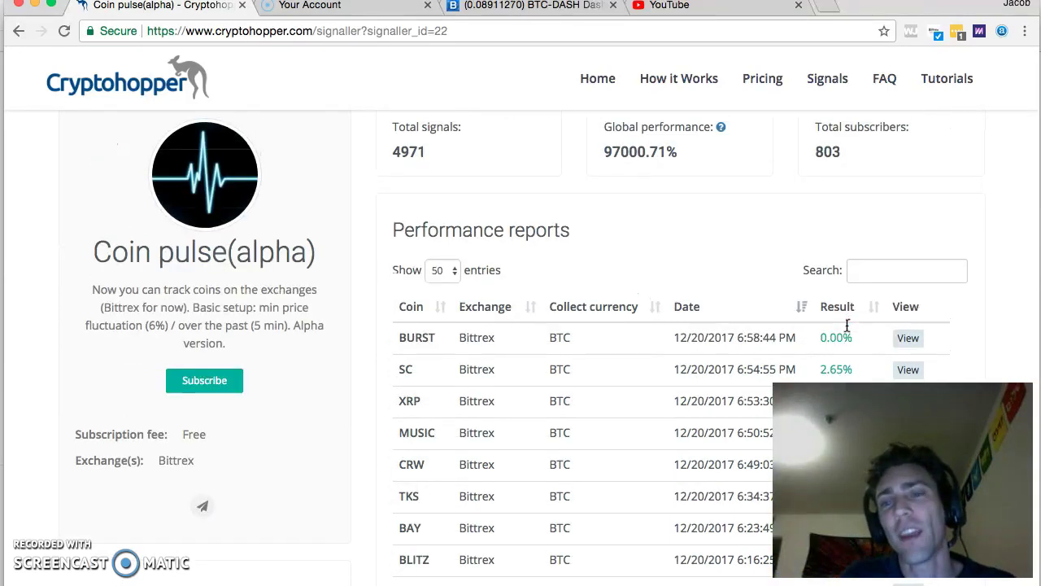
pyautogui.click(880, 366)
pyautogui.scroll(-20, 879, 366)
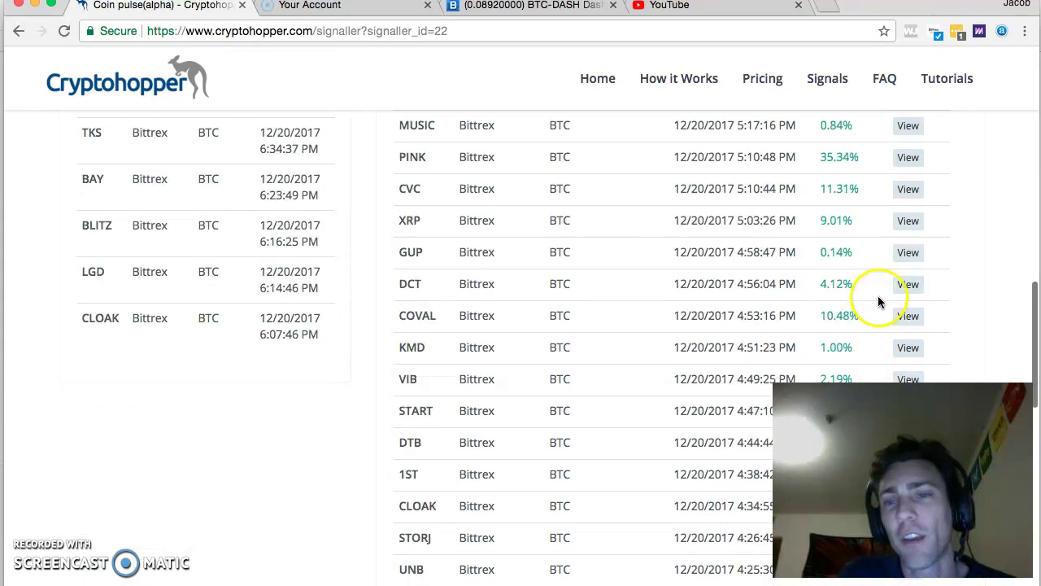
pyautogui.click(906, 285)
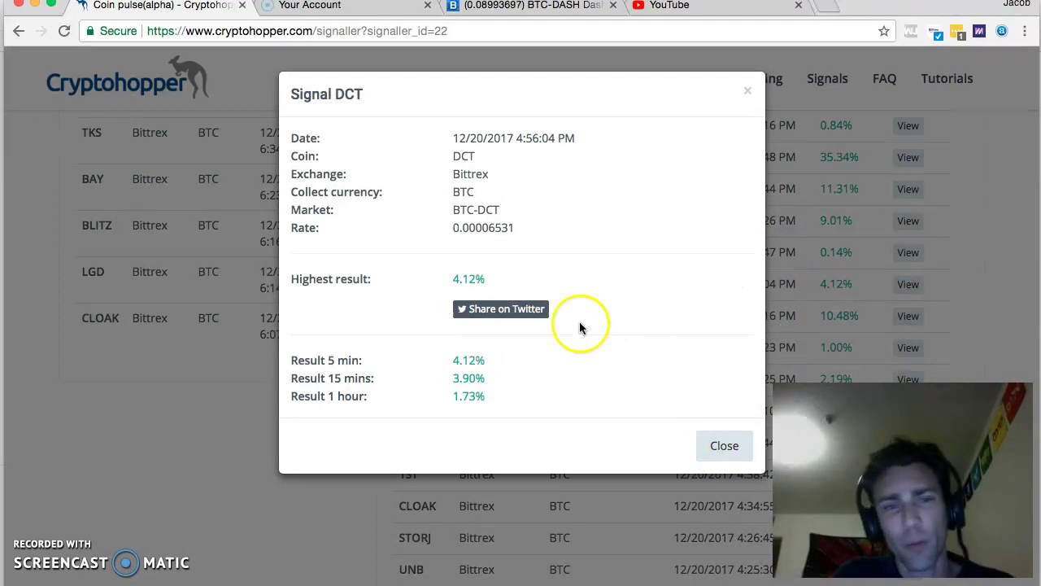
pyautogui.click(726, 448)
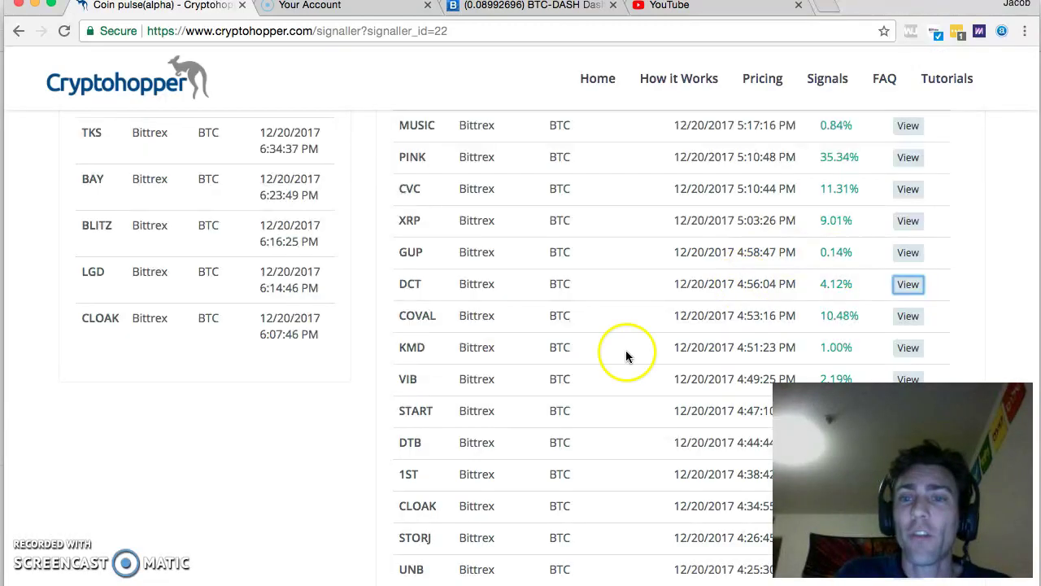
pyautogui.scroll(-3, 699, 317)
pyautogui.click(908, 317)
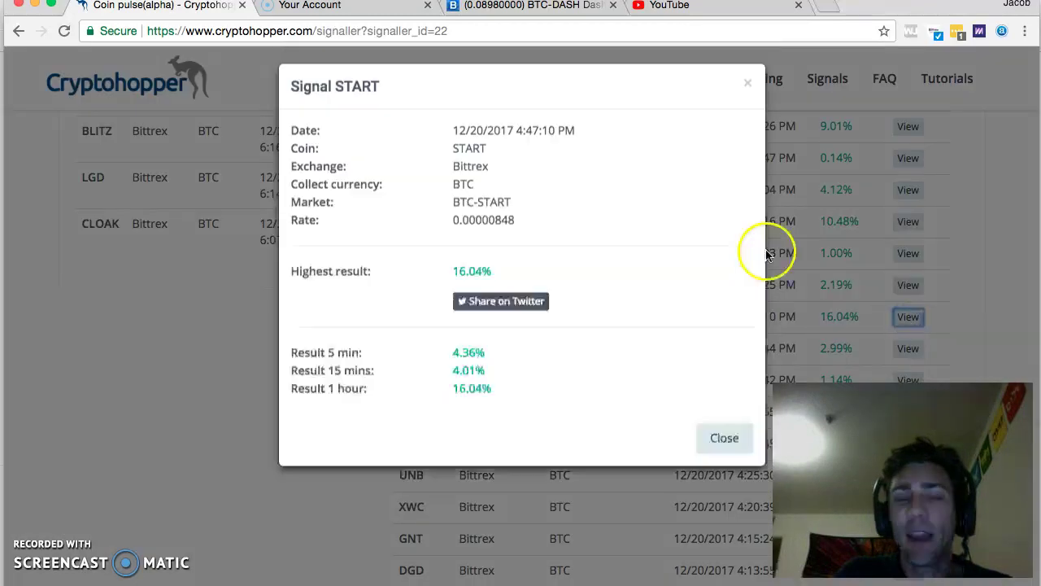
pyautogui.click(725, 446)
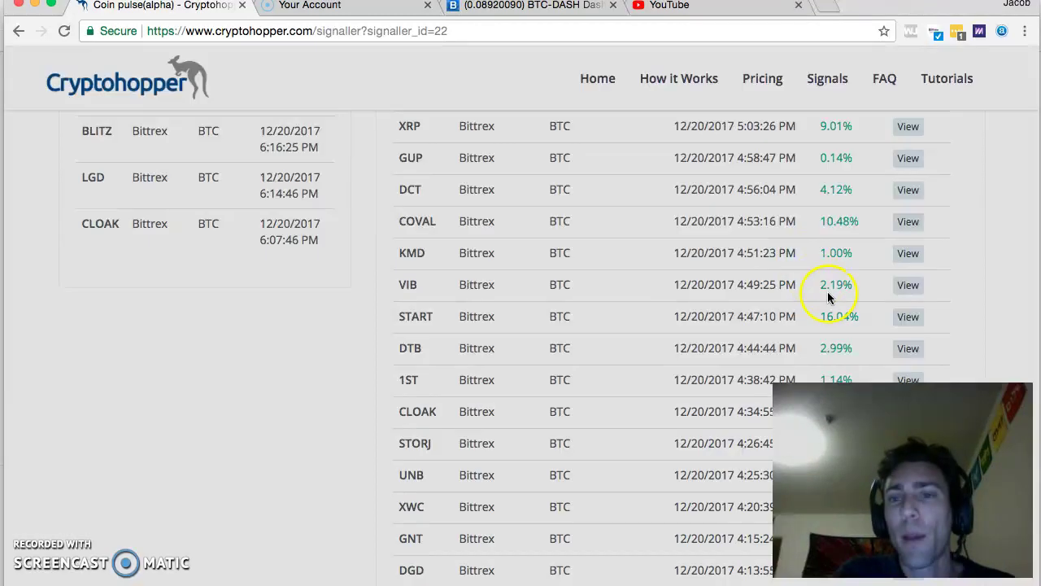
pyautogui.scroll(-2, 827, 292)
pyautogui.scroll(-2, 827, 296)
pyautogui.click(906, 275)
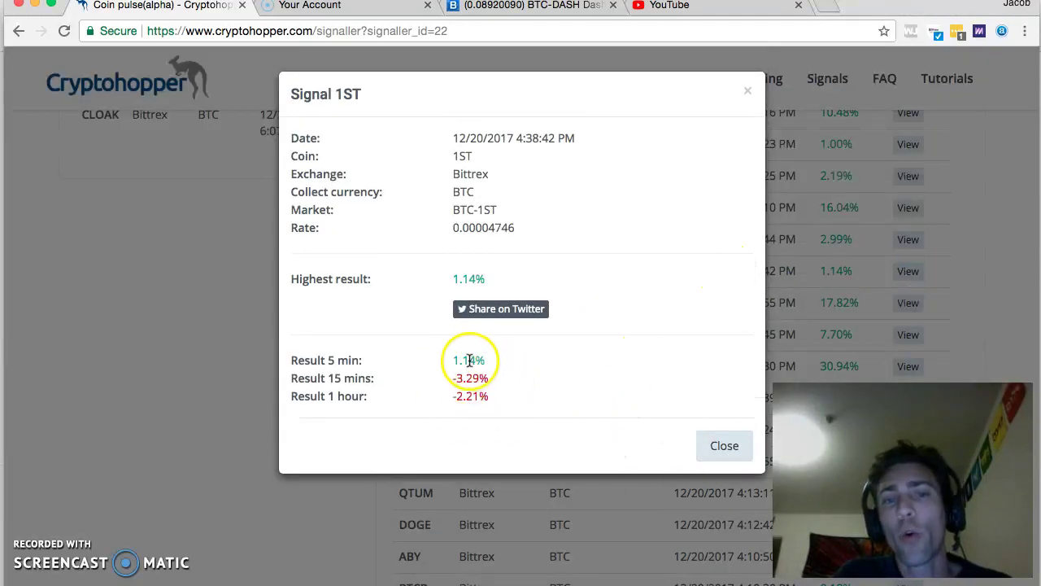
pyautogui.click(720, 451)
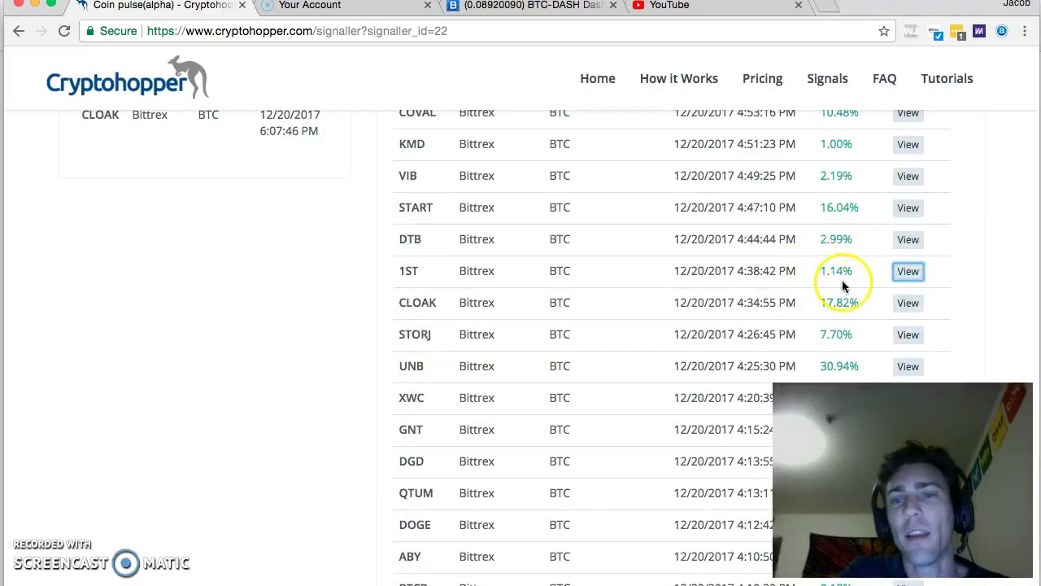
pyautogui.scroll(-3, 816, 213)
pyautogui.scroll(10, 839, 227)
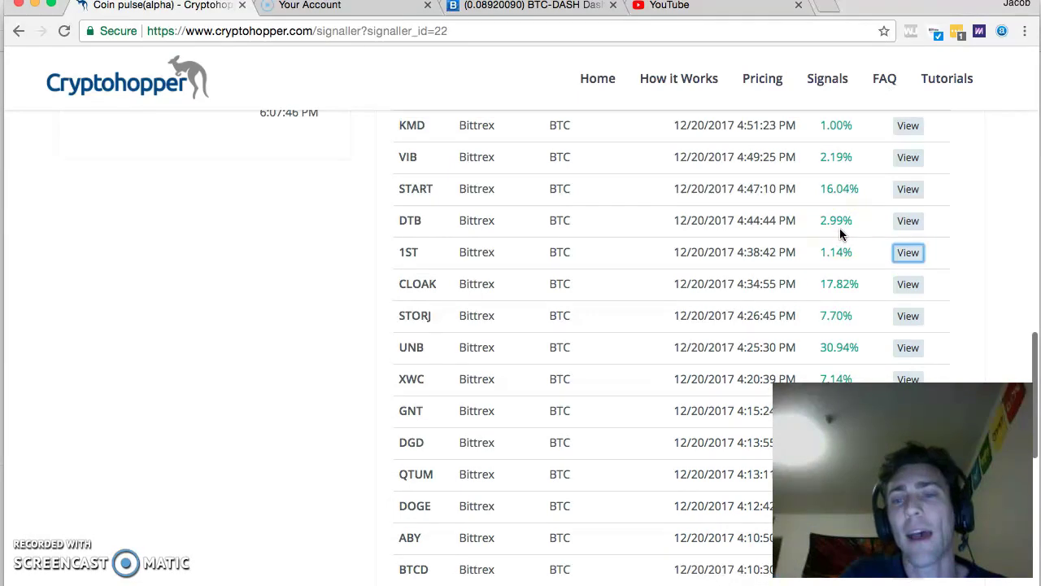
pyautogui.click(437, 182)
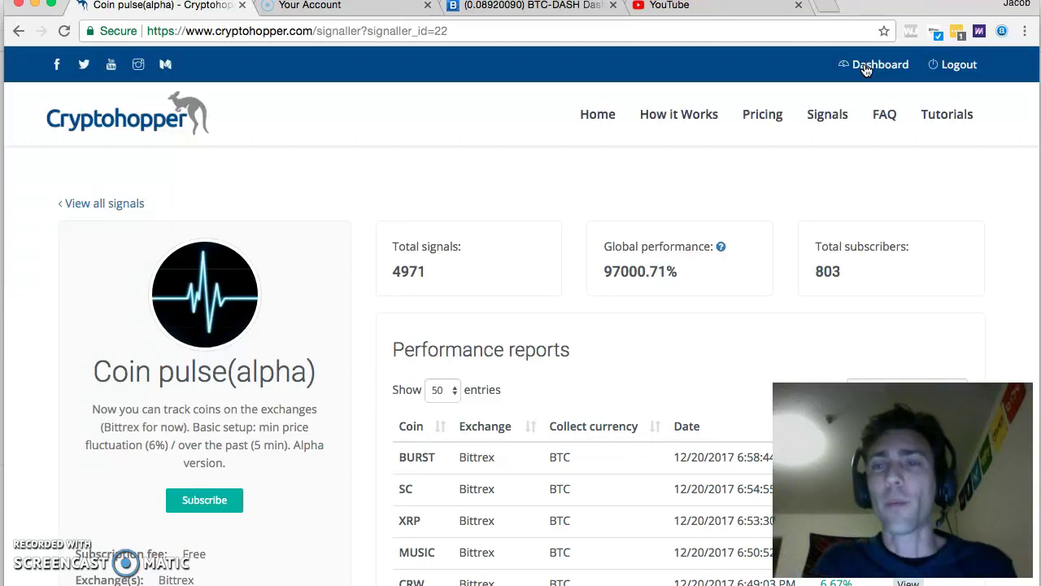
# Return to the full Bittrex signals list and open the Crypto Bullet performance report
pyautogui.click(93, 208)
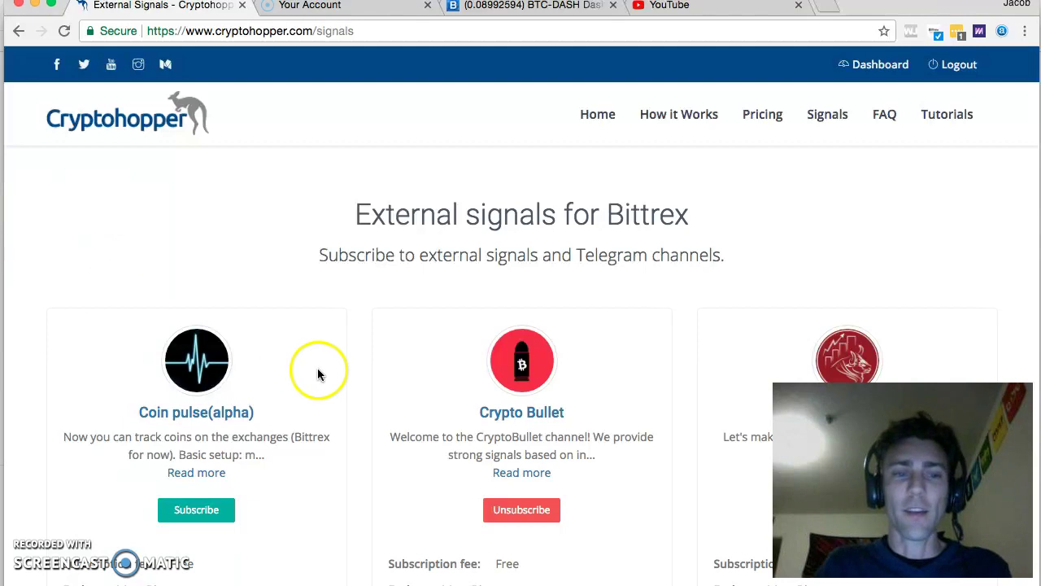
pyautogui.scroll(-2, 399, 422)
pyautogui.scroll(-1, 399, 422)
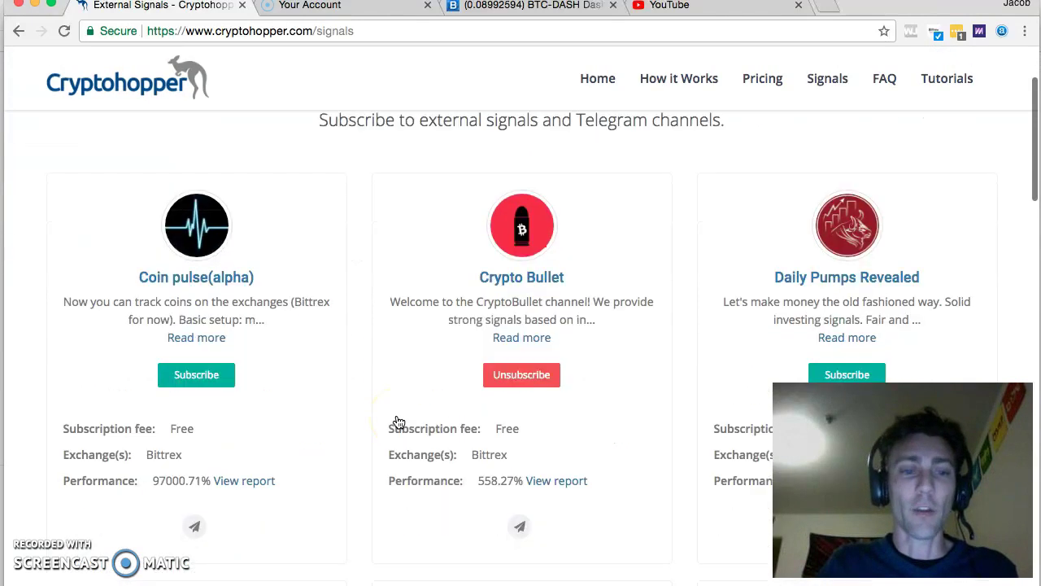
pyautogui.scroll(-1, 338, 494)
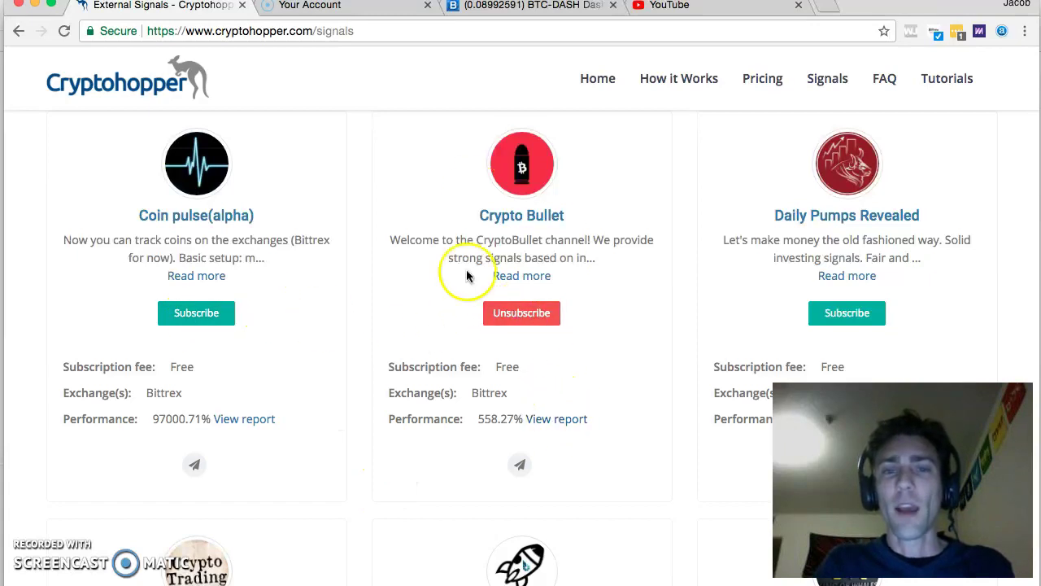
pyautogui.click(567, 421)
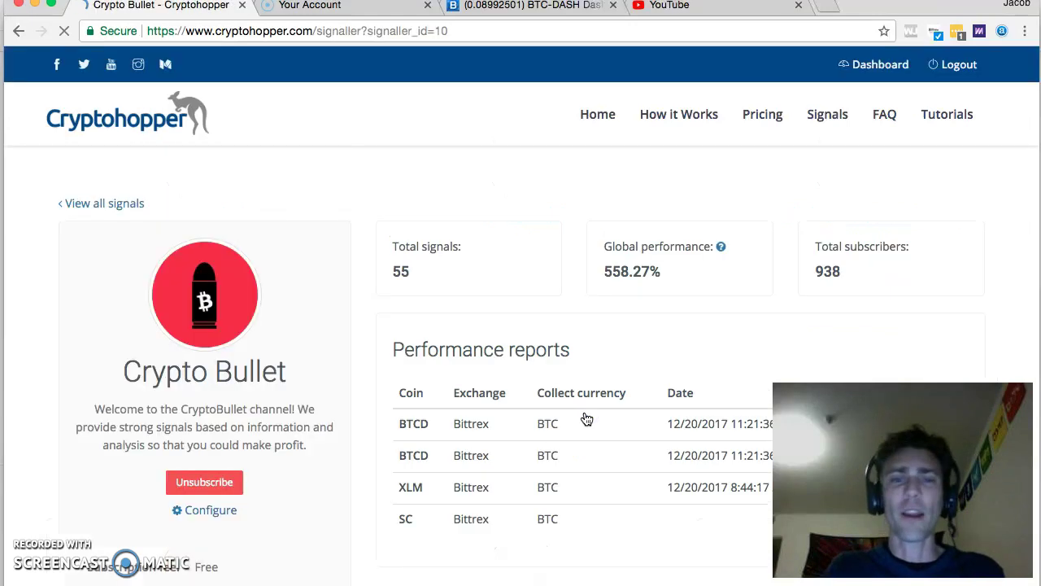
# Scan the Crypto Bullet performance reports, then return to the hopper dashboard
pyautogui.scroll(-5, 521, 435)
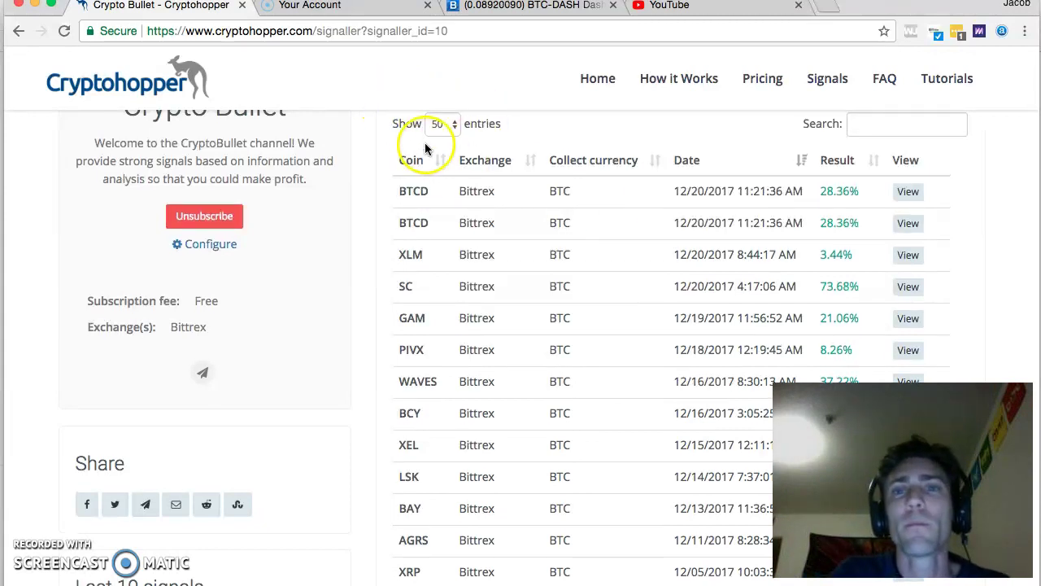
pyautogui.scroll(4, 418, 151)
pyautogui.click(880, 65)
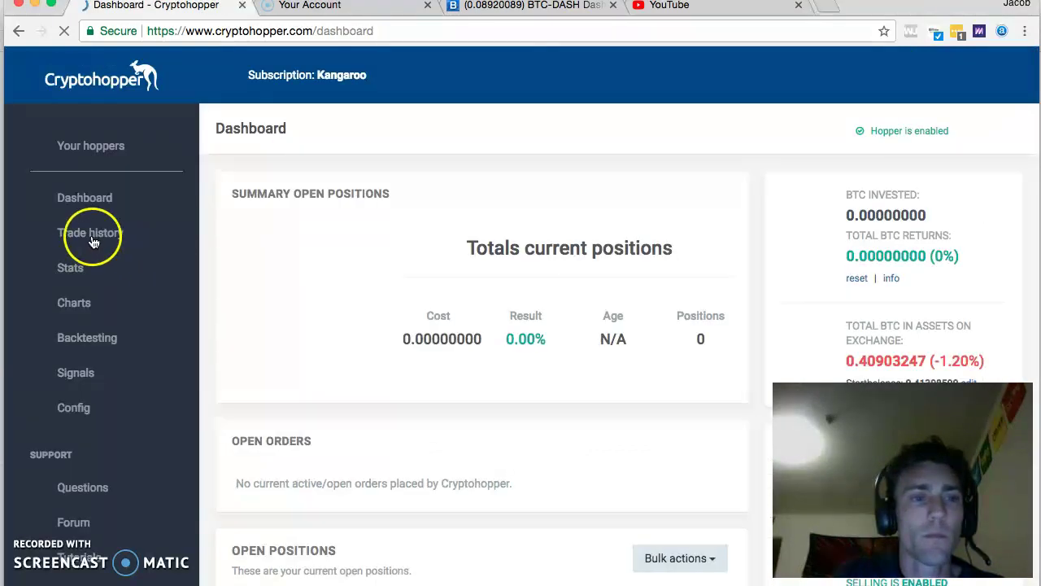
# Open Trade history and read the Result column of the 12/19/2017 buys and sells
pyautogui.click(73, 237)
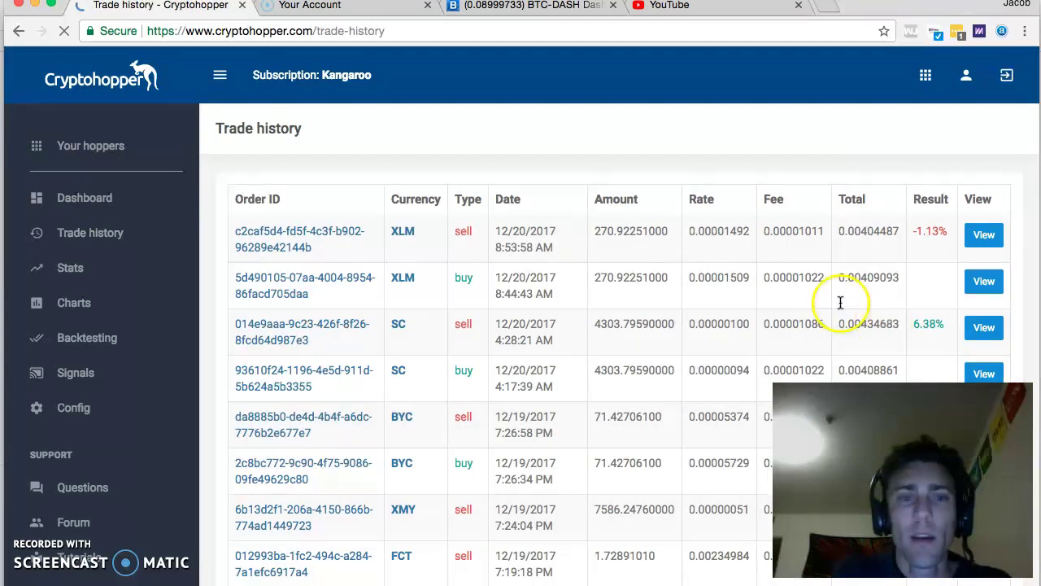
pyautogui.scroll(-2, 649, 258)
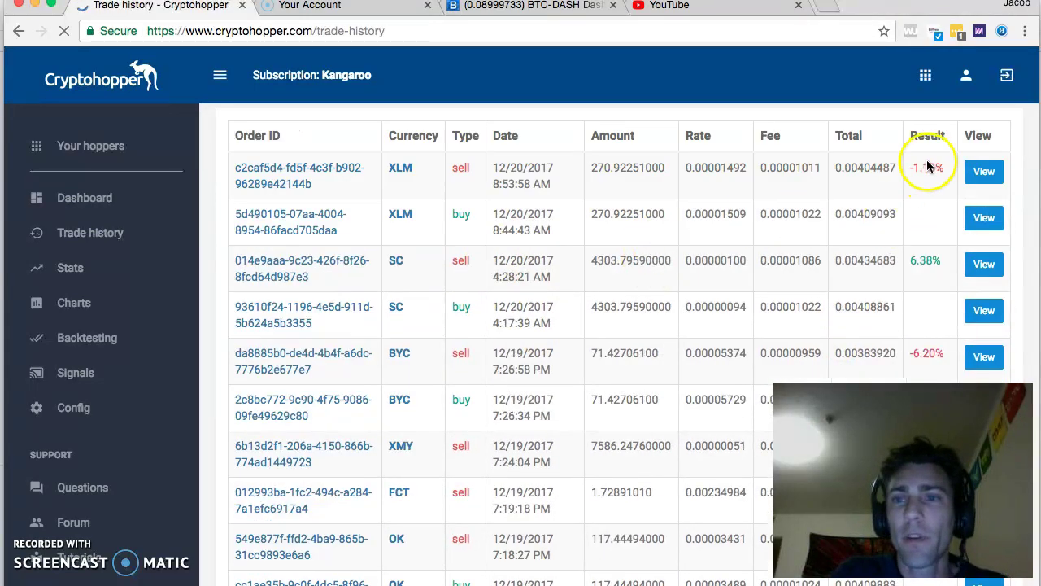
pyautogui.scroll(-1, 926, 183)
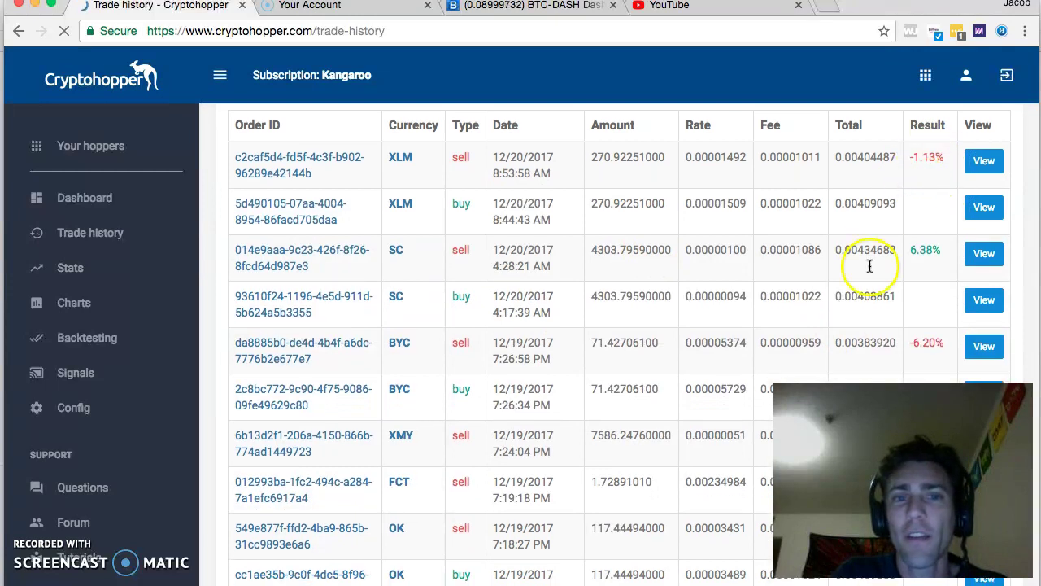
pyautogui.scroll(-5, 909, 297)
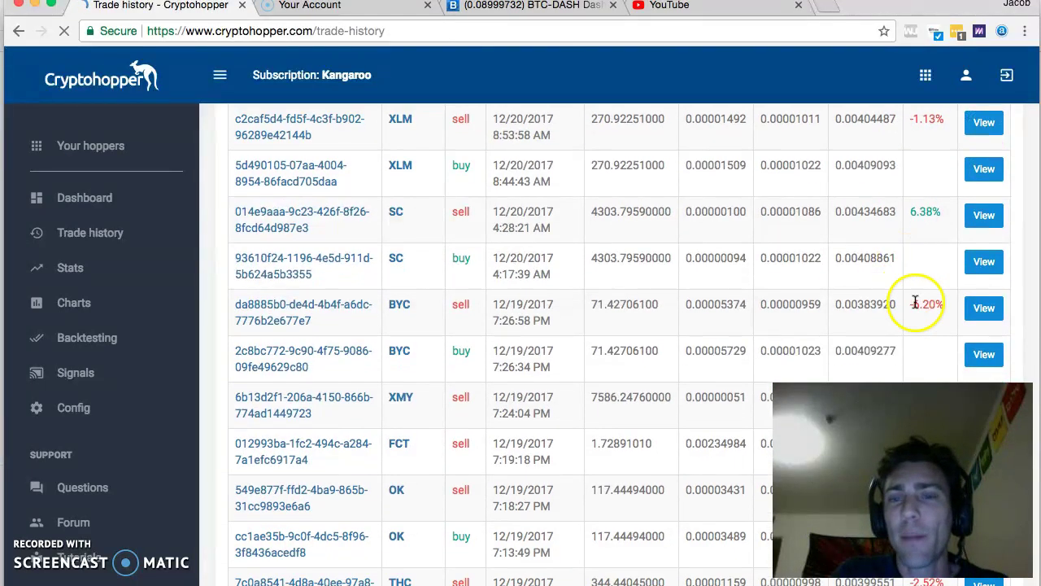
pyautogui.scroll(-15, 915, 300)
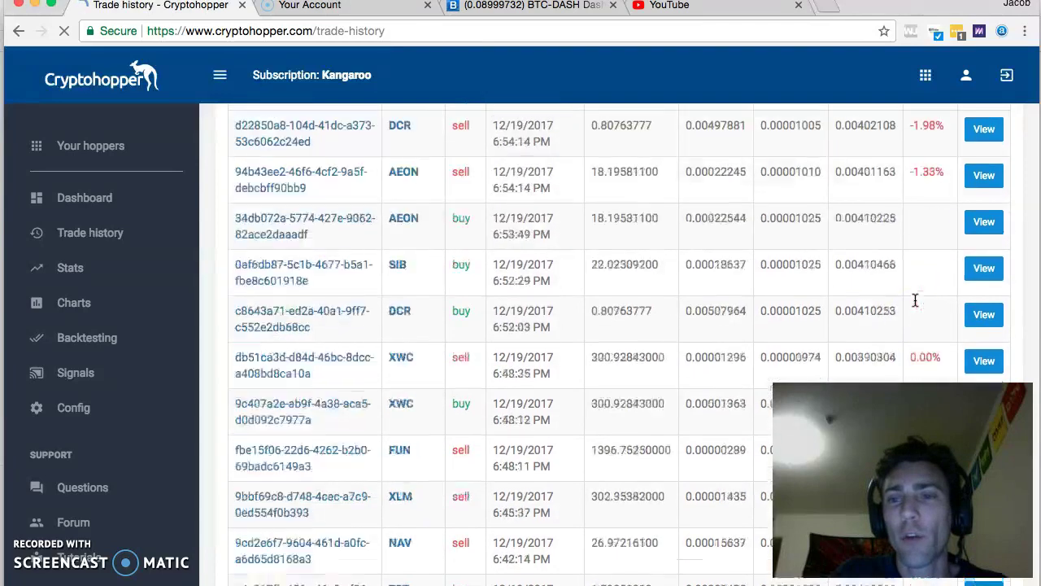
pyautogui.scroll(-10, 915, 300)
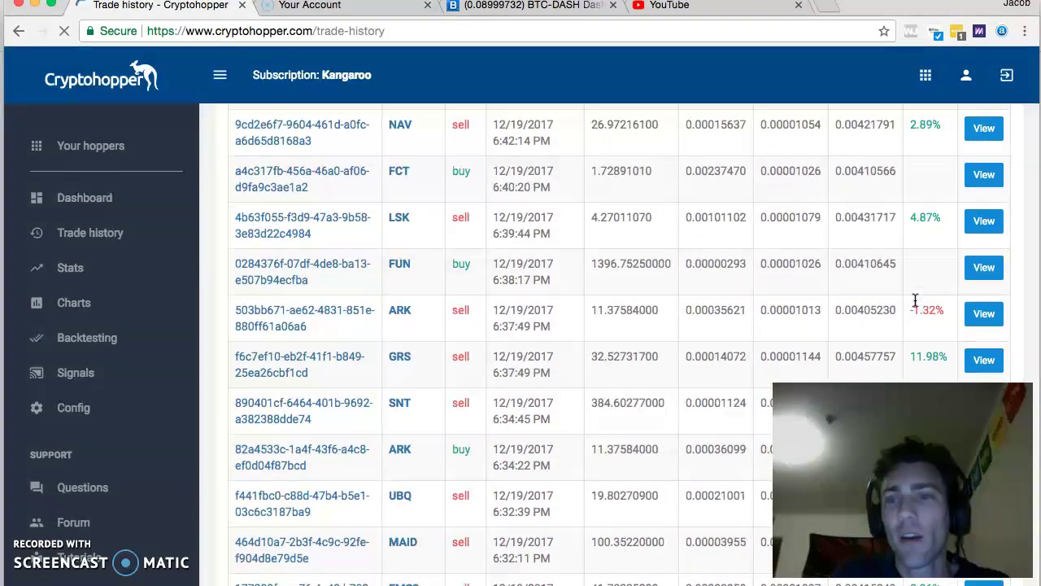
pyautogui.click(915, 296)
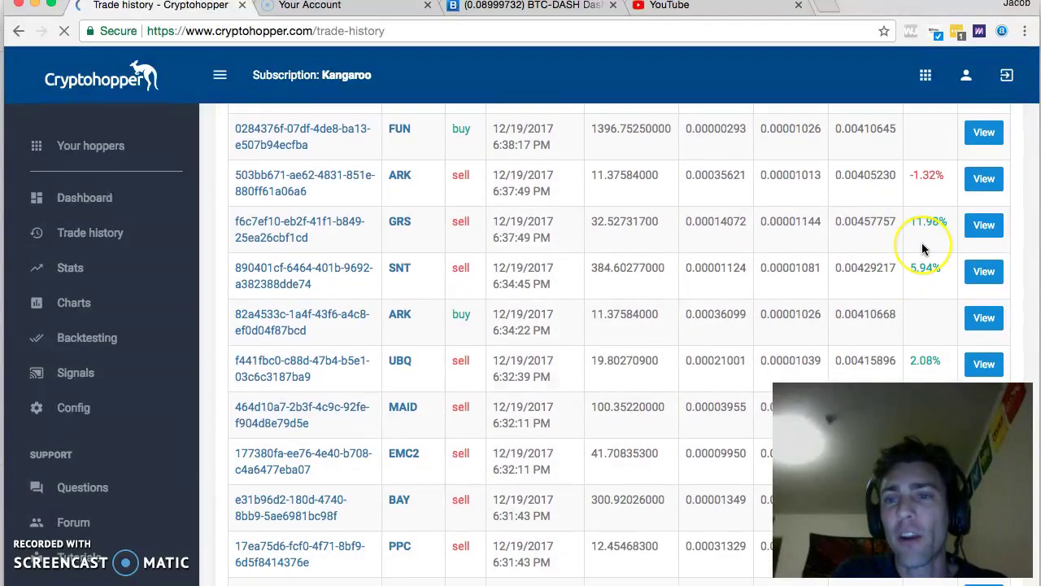
# Scroll further down the trade table, checking results such as 11.96% on GRS
pyautogui.scroll(-5, 921, 244)
pyautogui.scroll(-13, 921, 248)
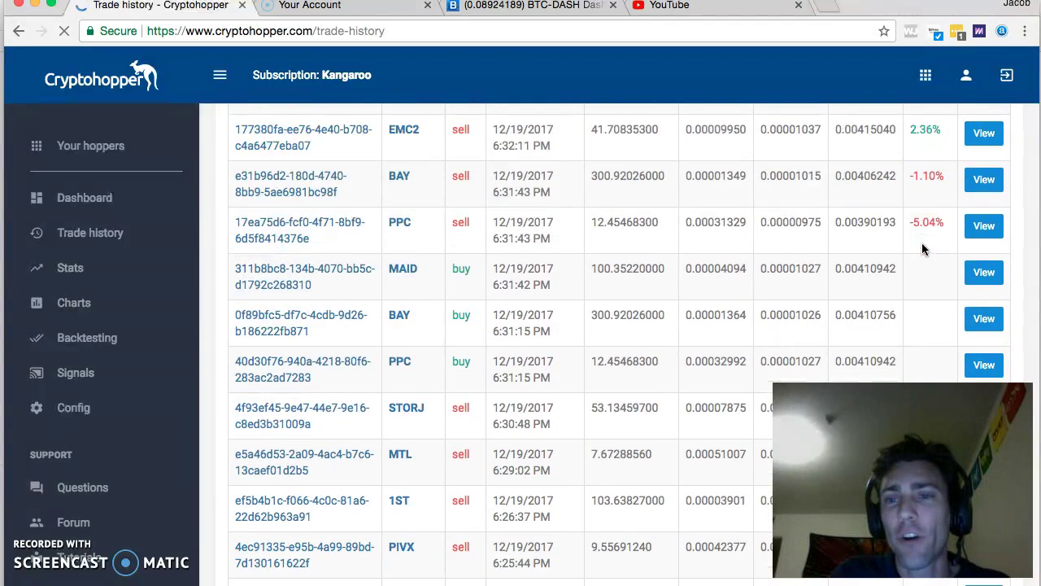
pyautogui.scroll(-15, 921, 248)
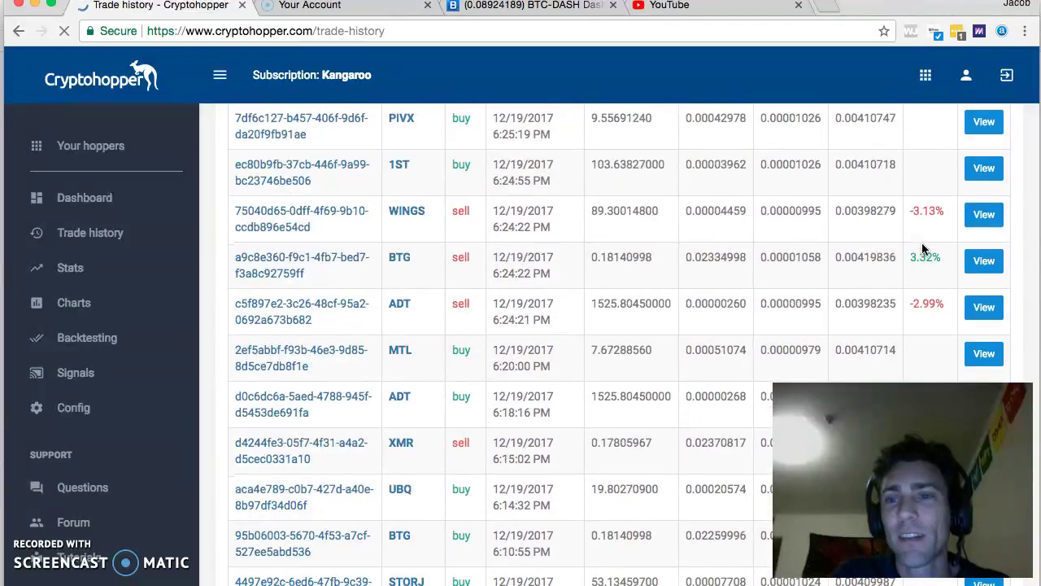
pyautogui.scroll(-14, 922, 248)
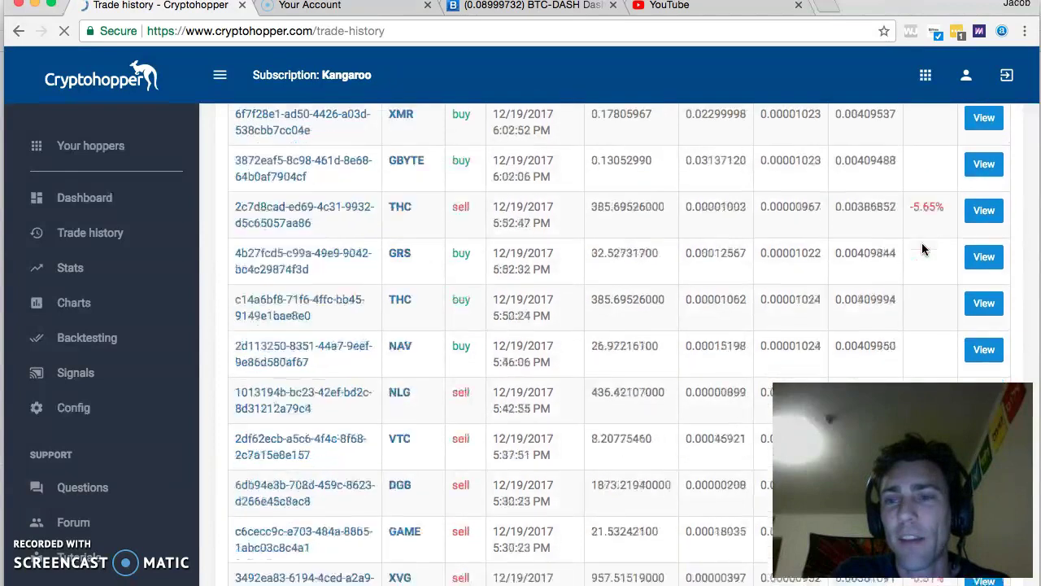
pyautogui.scroll(-13, 921, 248)
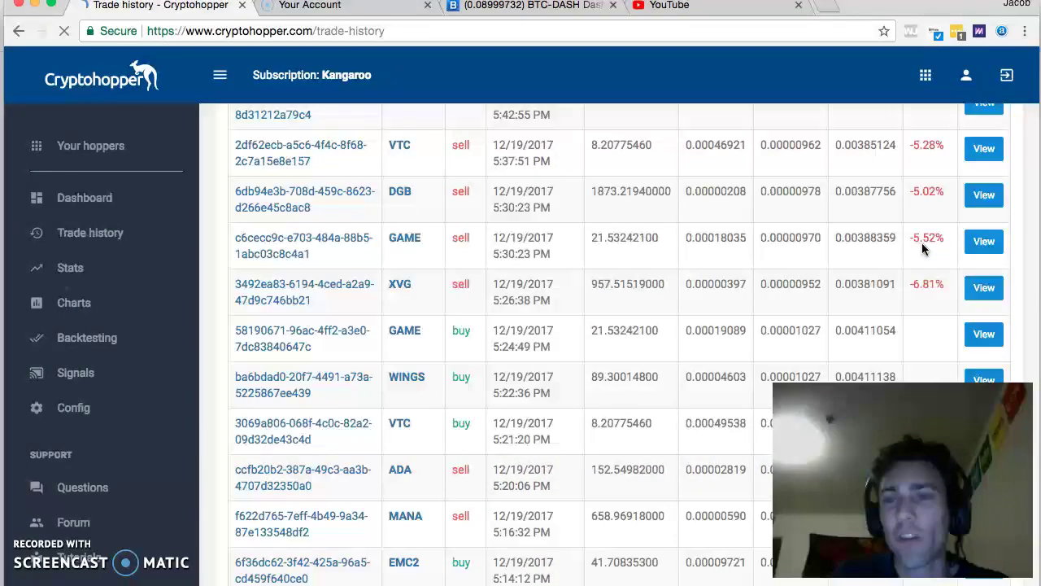
pyautogui.scroll(-4, 921, 248)
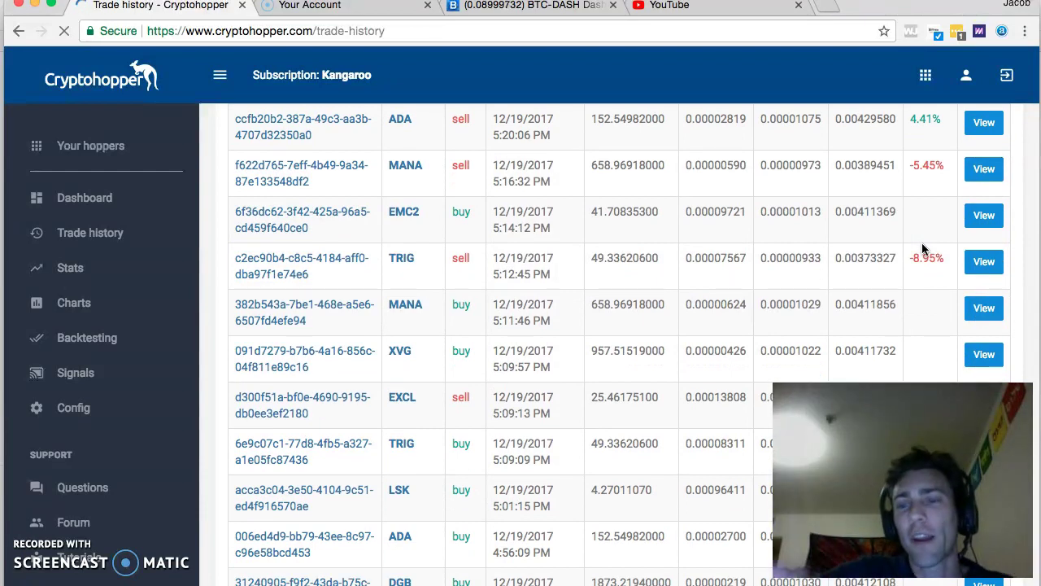
pyautogui.click(925, 253)
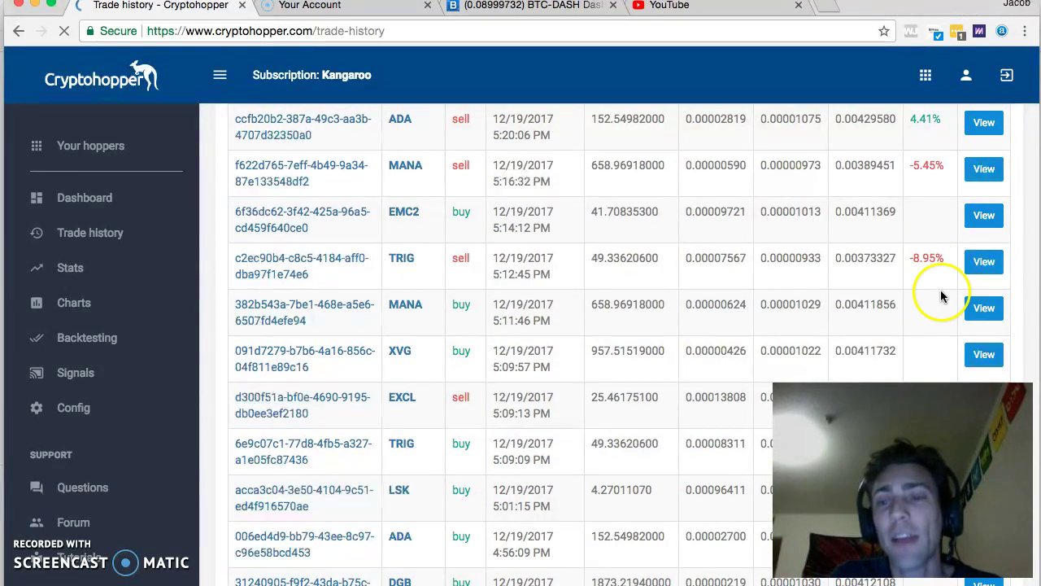
# Confirm the trade history's 128 entries, then go back to the dashboard
pyautogui.click(910, 290)
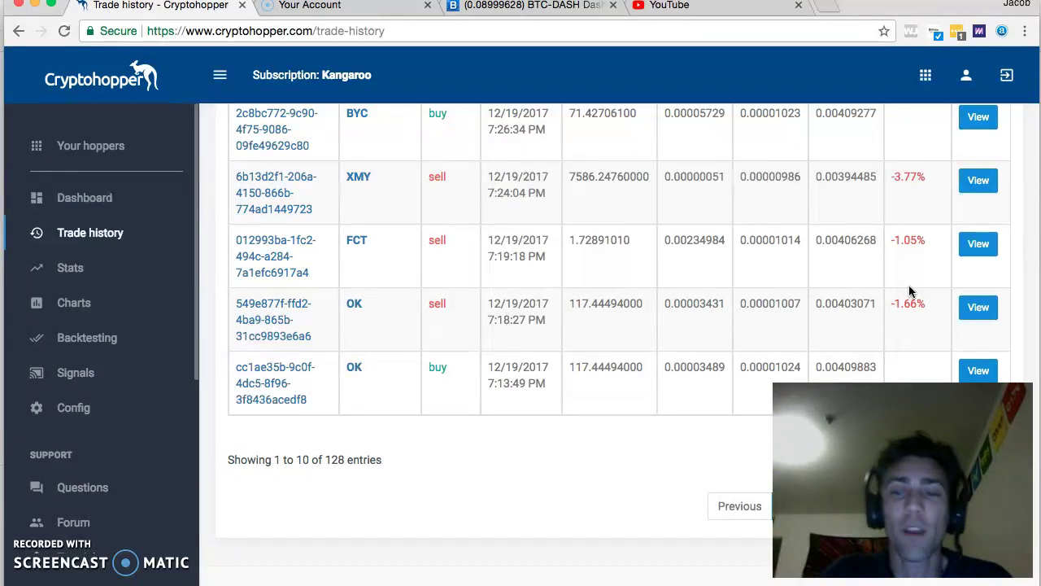
pyautogui.scroll(10, 470, 460)
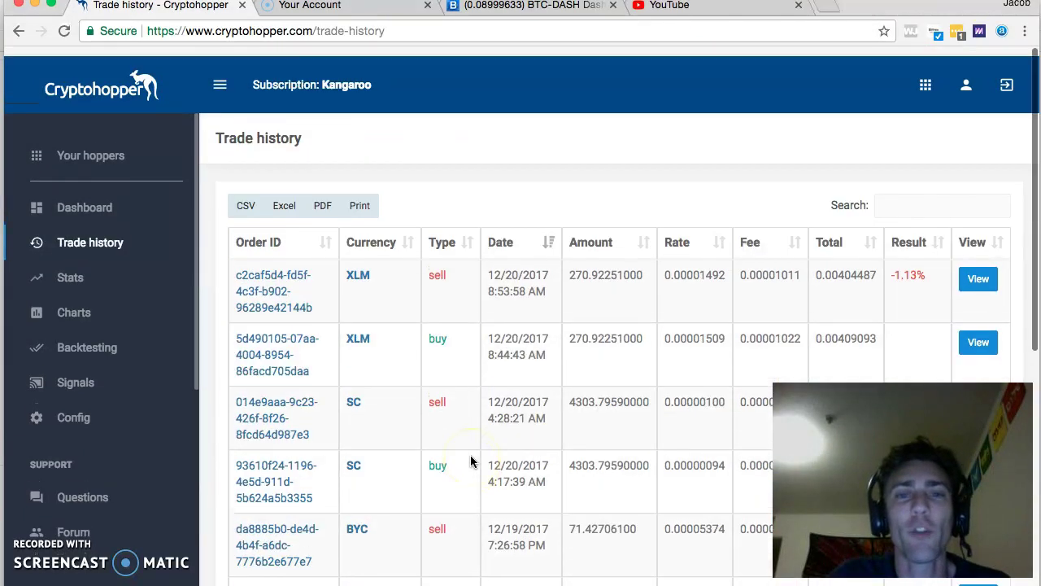
pyautogui.click(128, 304)
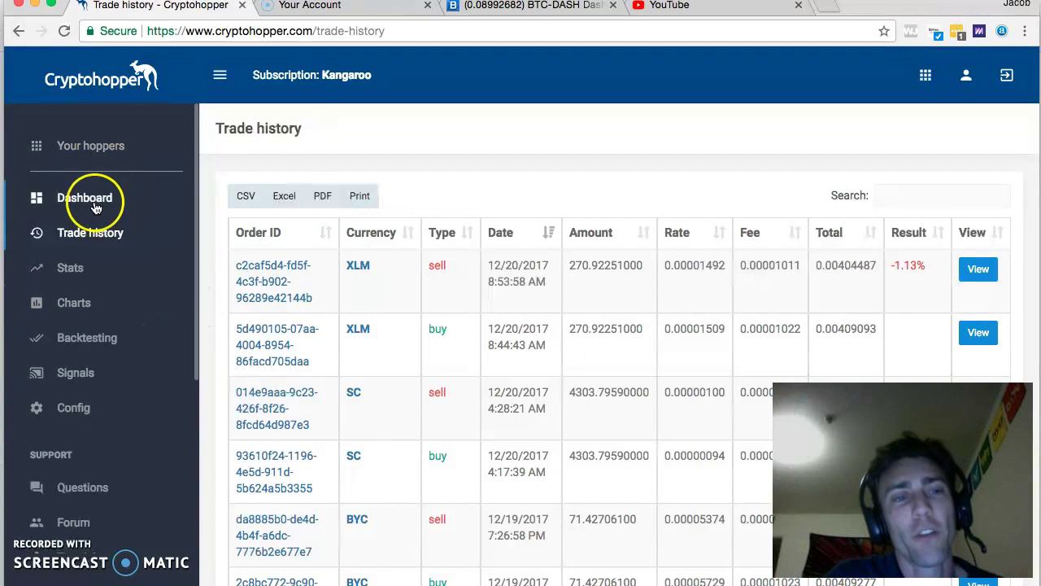
pyautogui.click(506, 209)
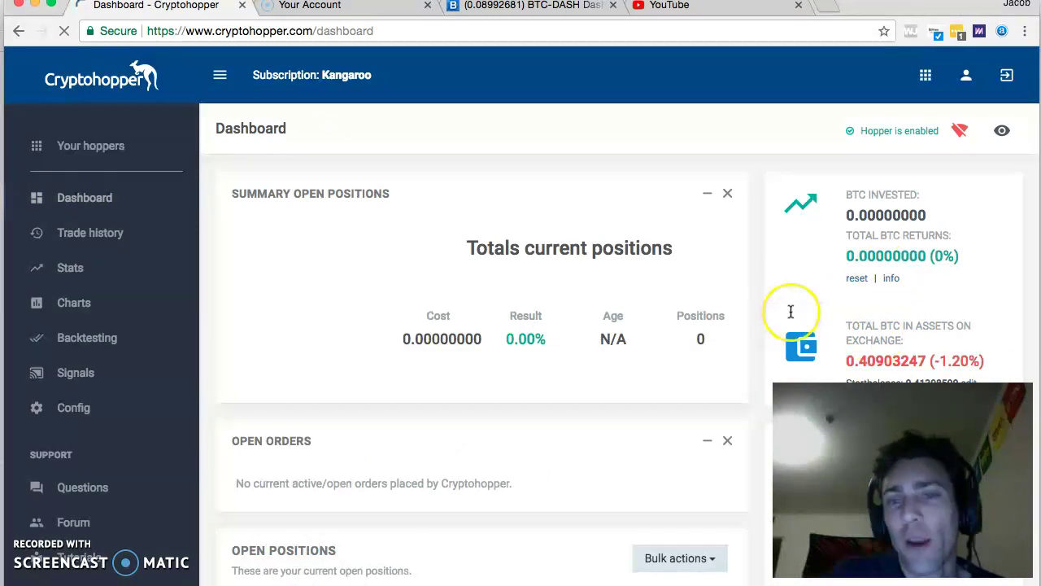
# Scroll the dashboard to read BTC invested, total returns and 0.40903247 BTC on exchange
pyautogui.scroll(-2, 753, 311)
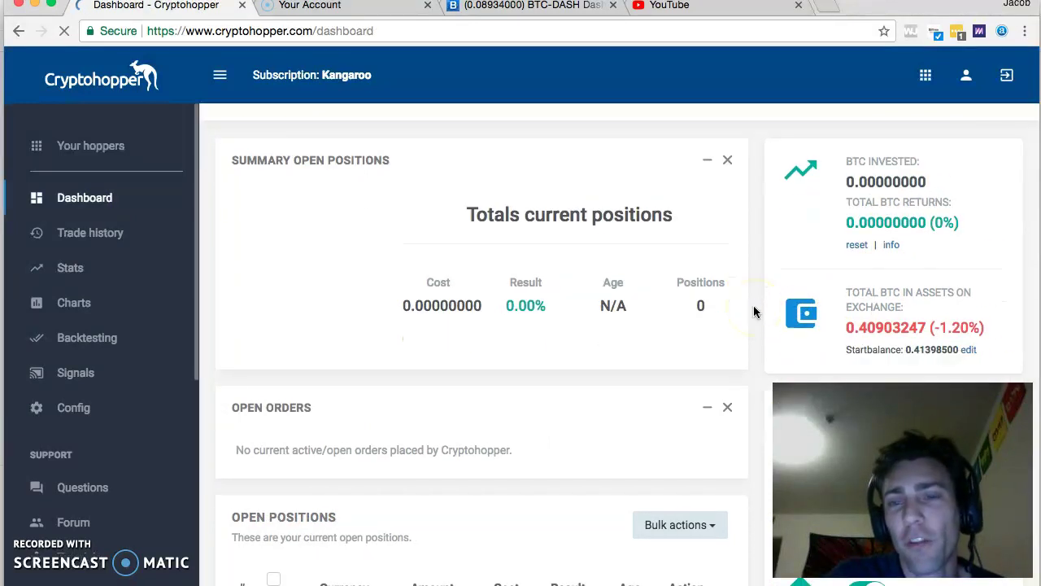
pyautogui.scroll(-1, 753, 311)
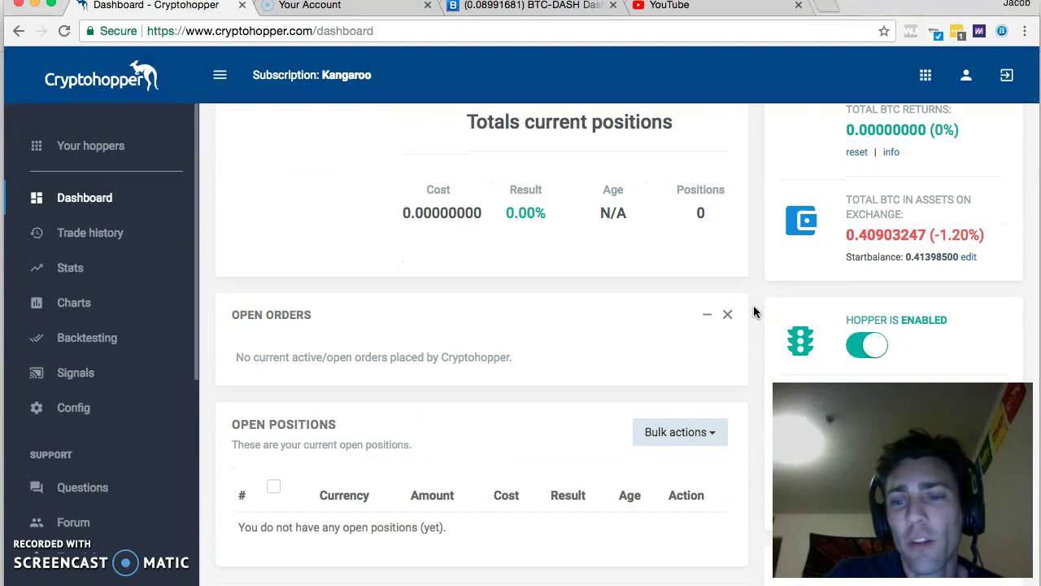
pyautogui.scroll(-1, 753, 311)
pyautogui.scroll(4, 753, 305)
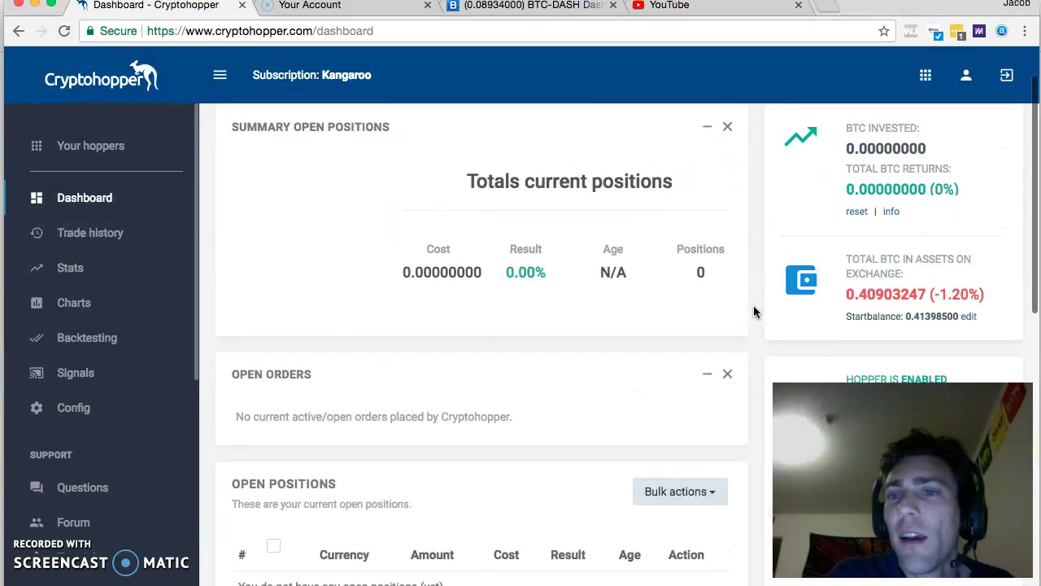
pyautogui.scroll(-1, 856, 285)
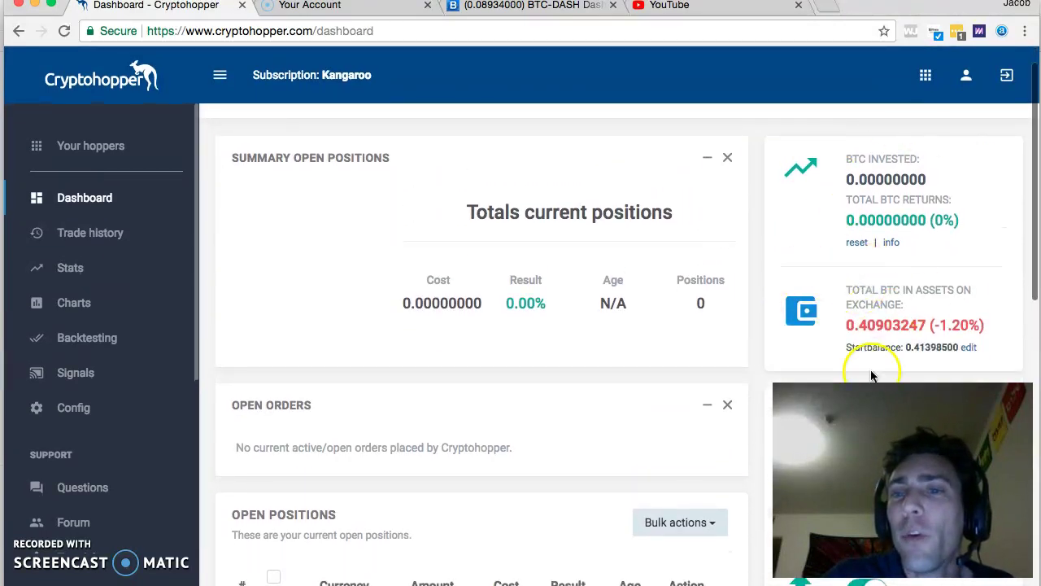